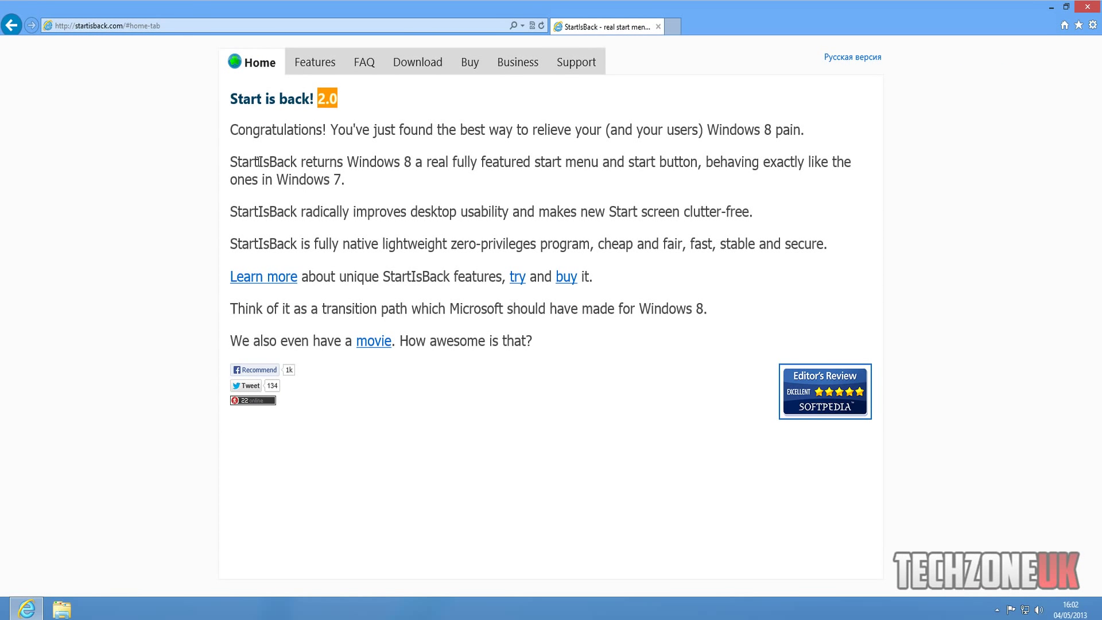
# Step: Show the StartIsBack Features page and view two feature screenshots enlarged, then close the lightbox
pyautogui.click(319, 64)
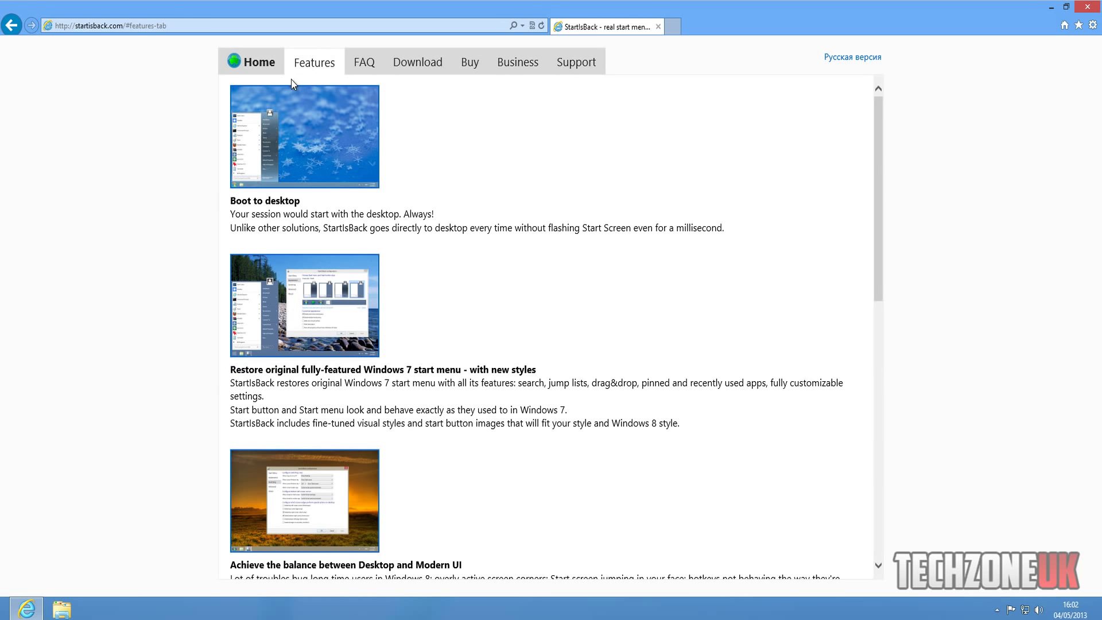
pyautogui.click(294, 172)
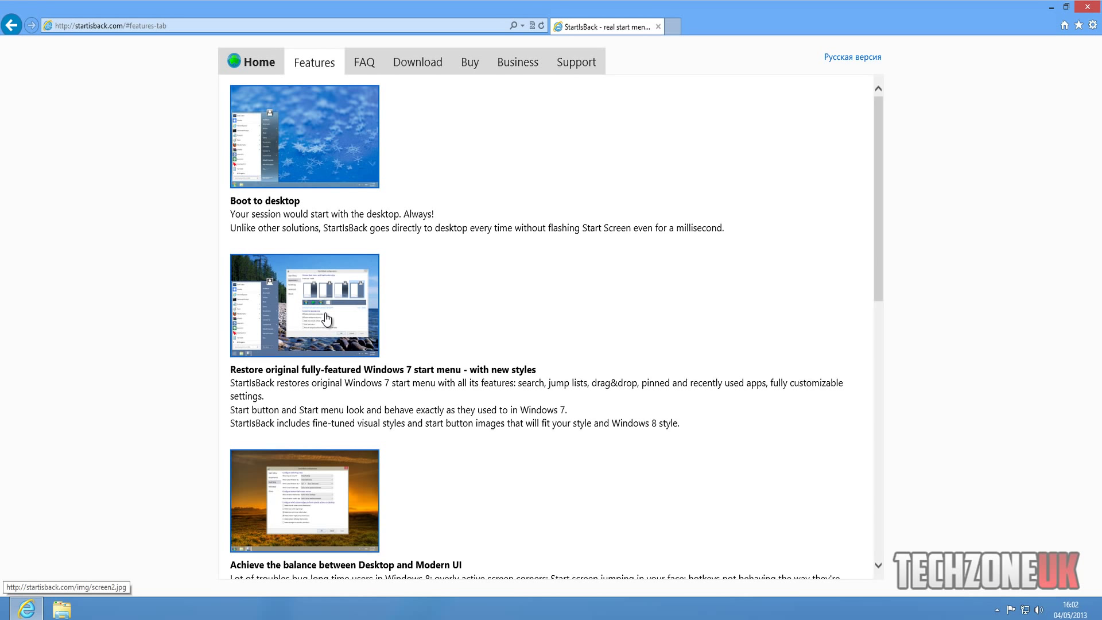
pyautogui.click(326, 319)
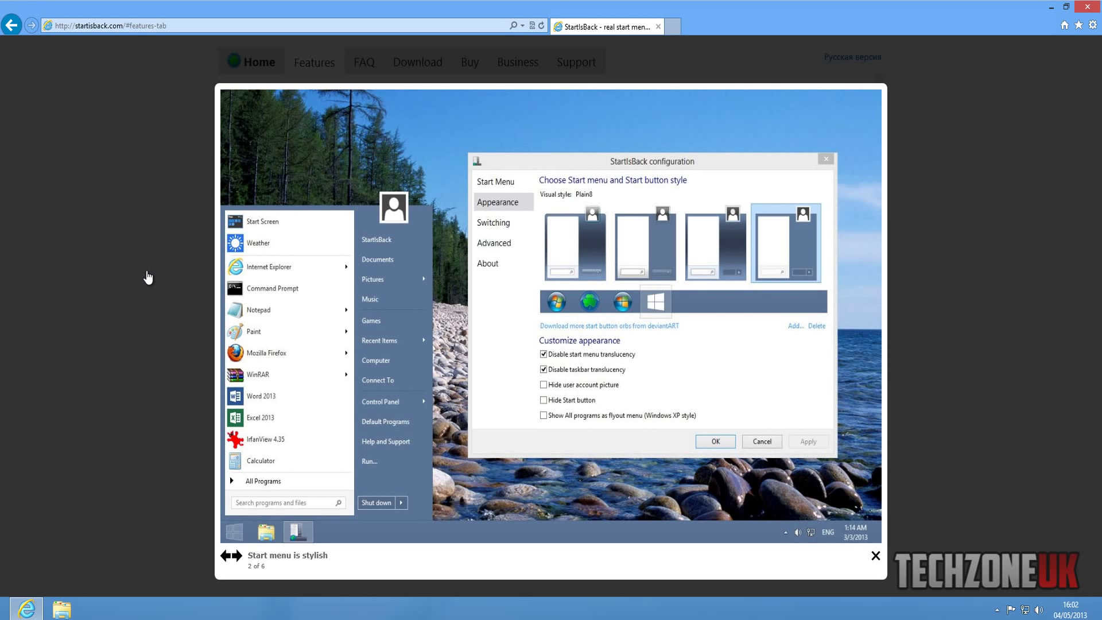
pyautogui.click(144, 274)
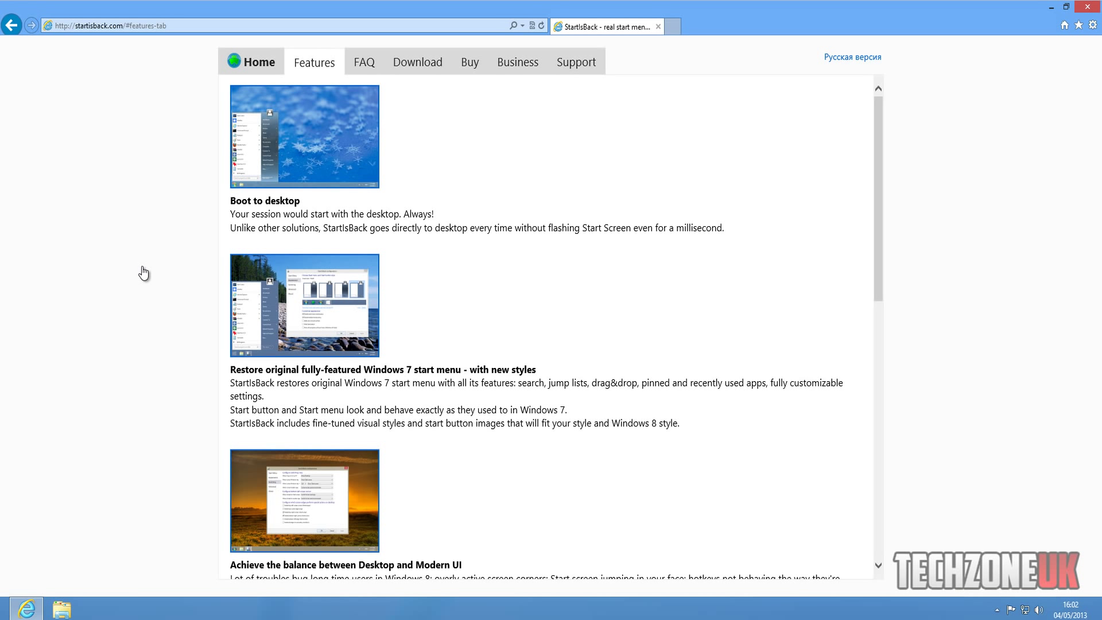
# Step: Download the StartIsBack installer from the Download page, save it, and run it
pyautogui.click(417, 68)
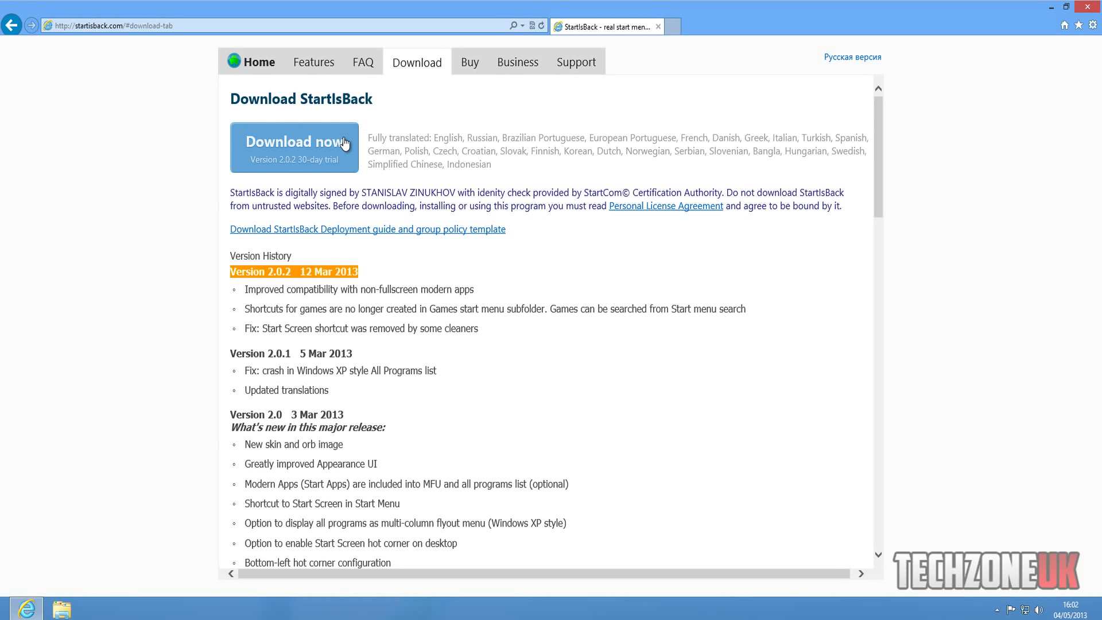
pyautogui.click(281, 138)
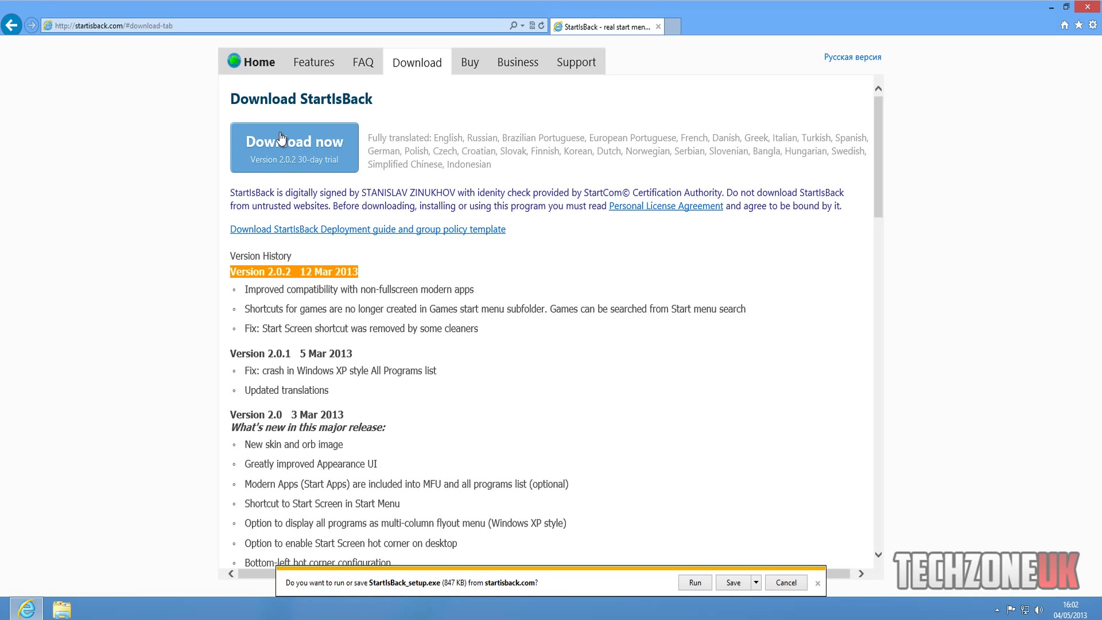
pyautogui.click(733, 583)
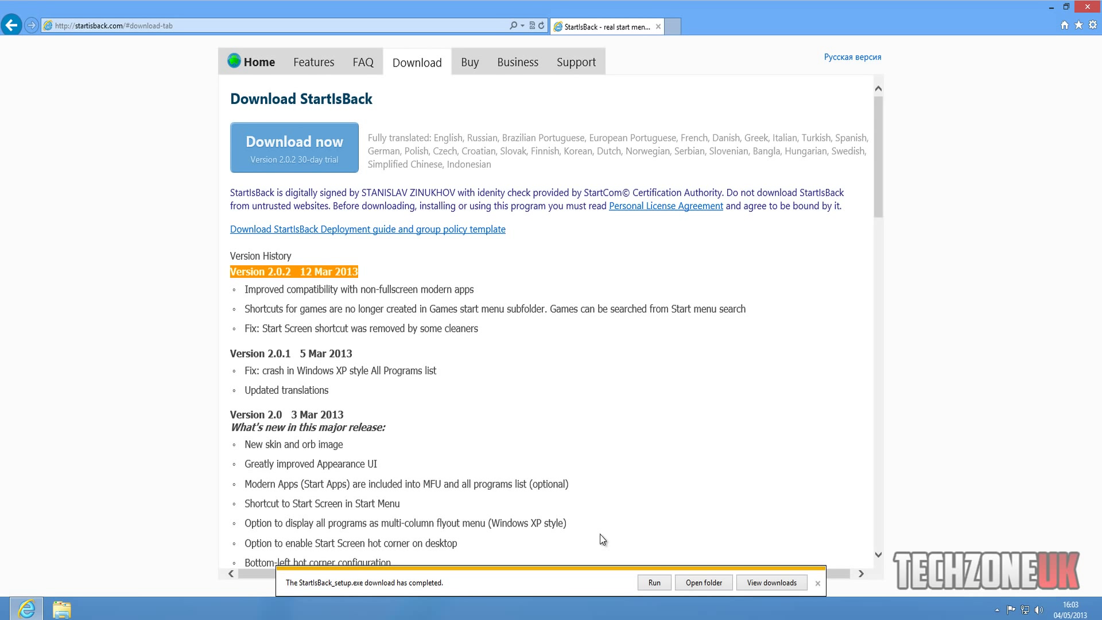
pyautogui.click(655, 583)
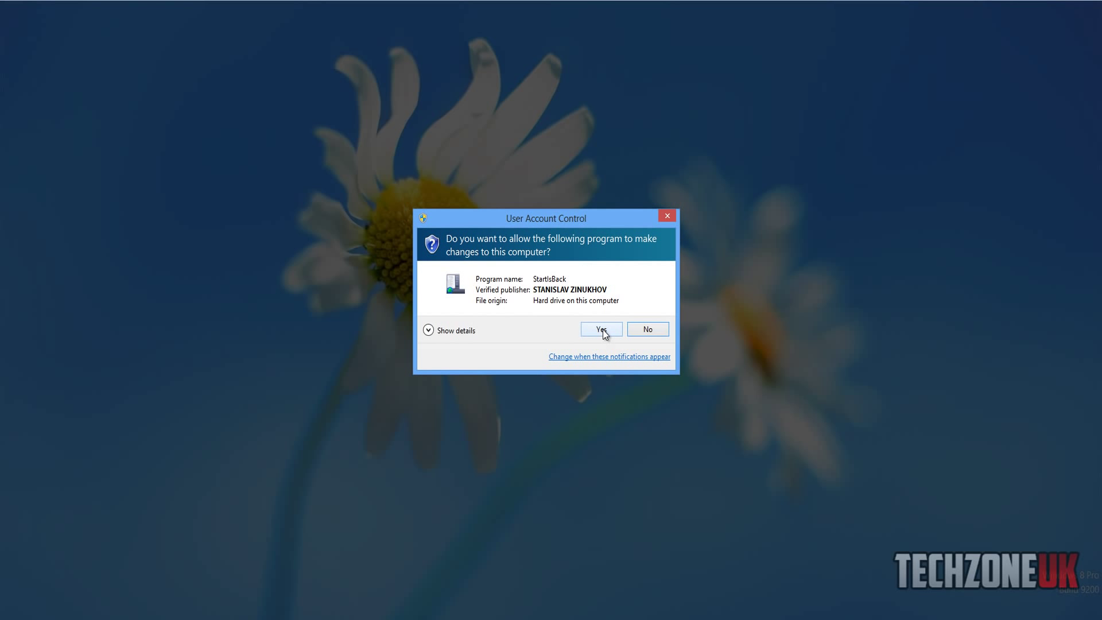
# Step: Approve the User Account Control prompt and install StartIsBack into the default Program Files folder
pyautogui.click(603, 331)
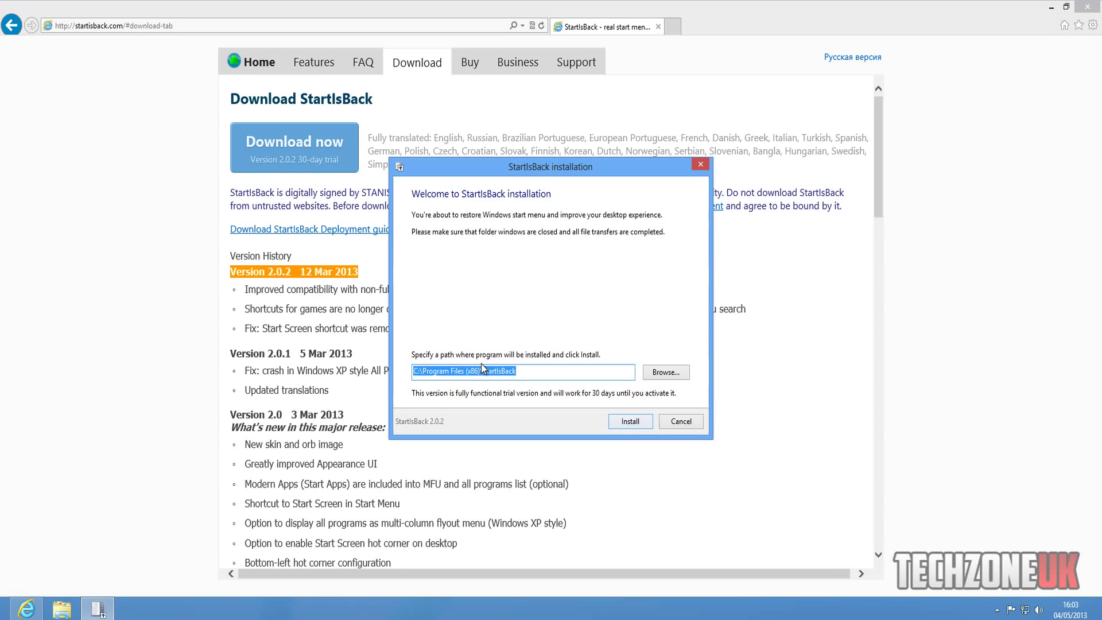
pyautogui.click(630, 421)
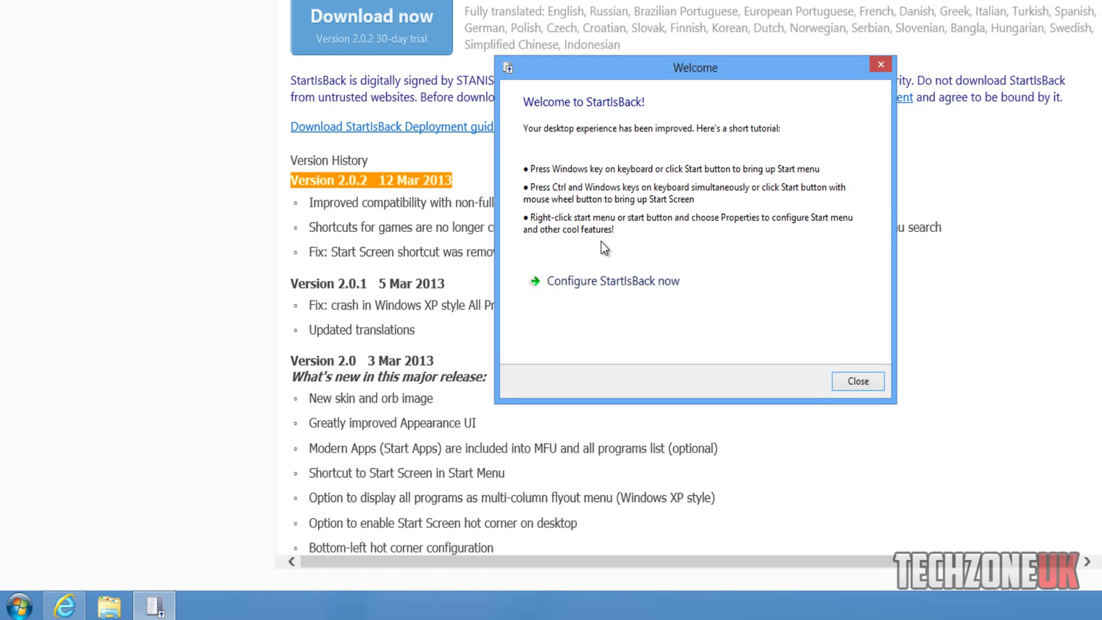
# Step: Open StartIsBack's configuration and try the new Start menu, its program list and the Documents library
pyautogui.click(607, 289)
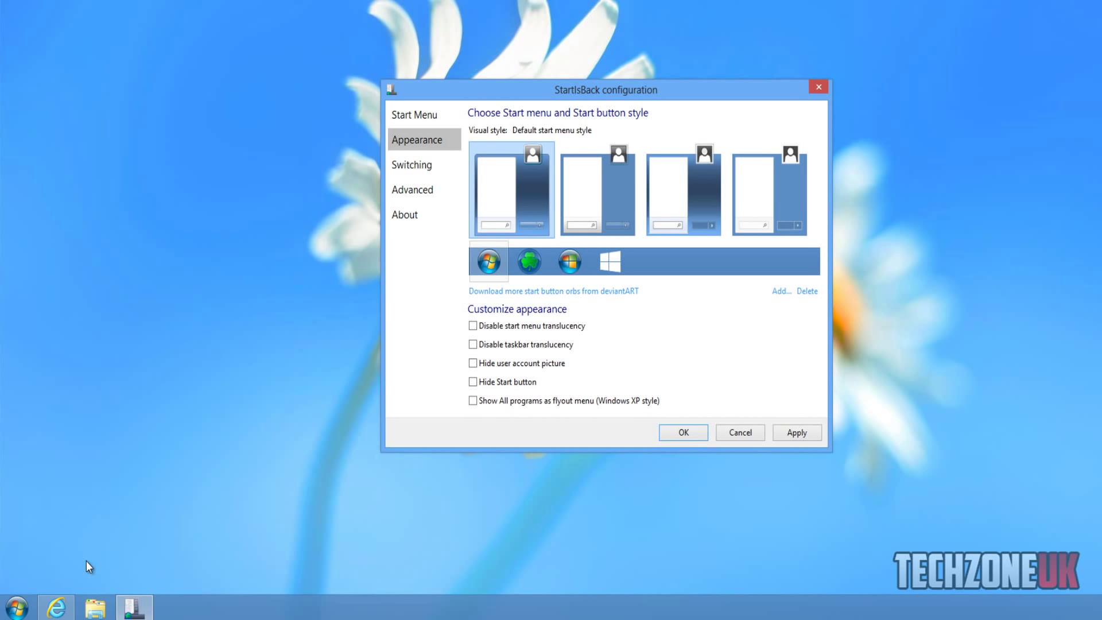
pyautogui.click(15, 607)
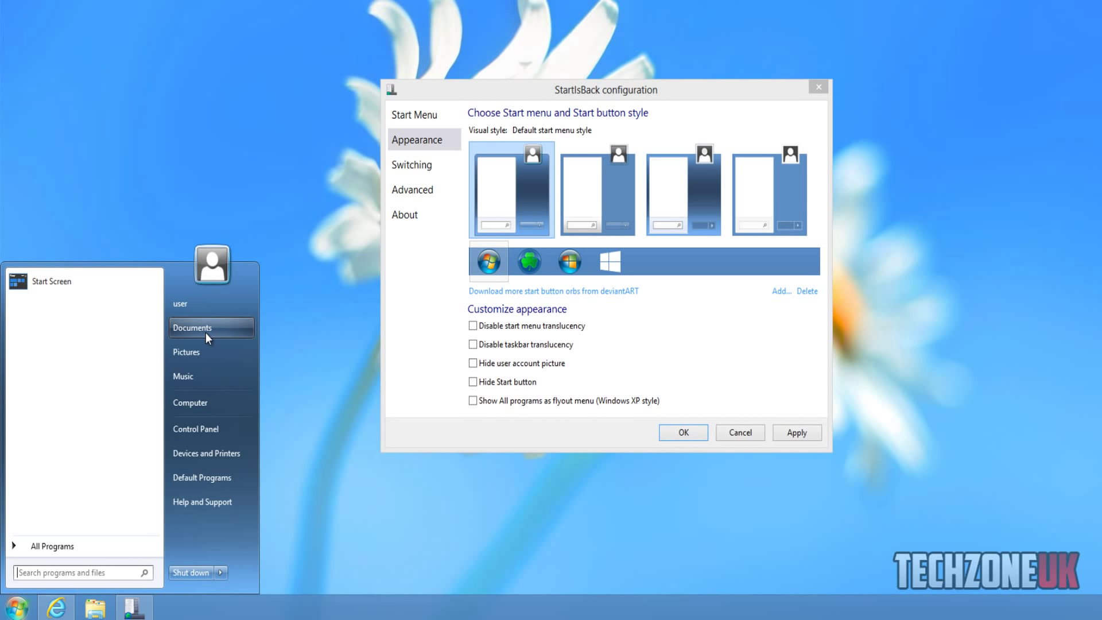
pyautogui.click(83, 543)
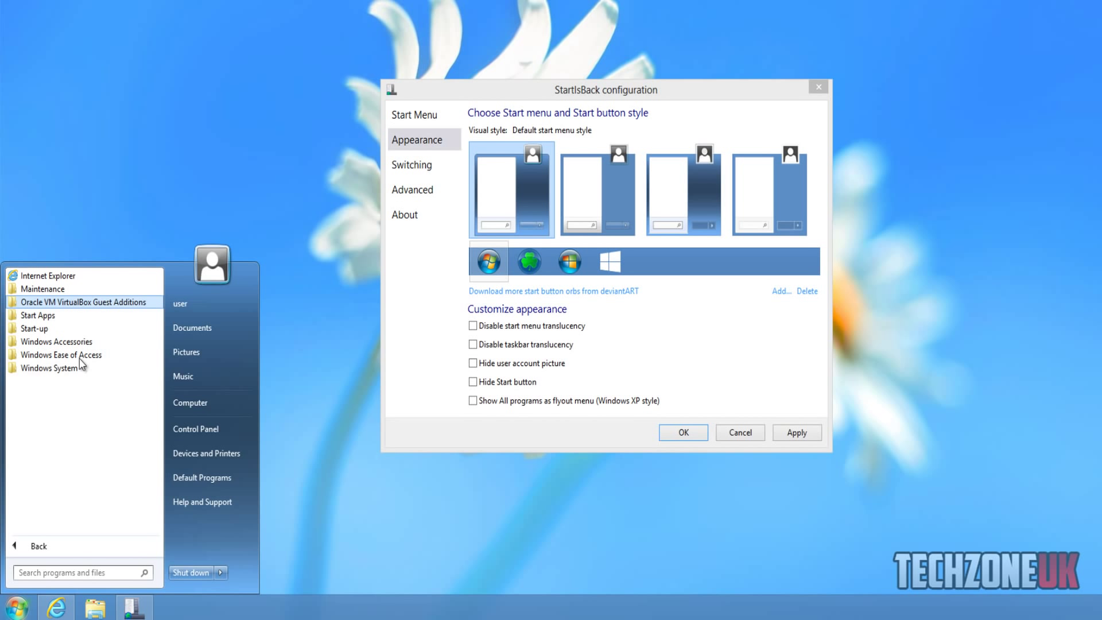
pyautogui.click(192, 327)
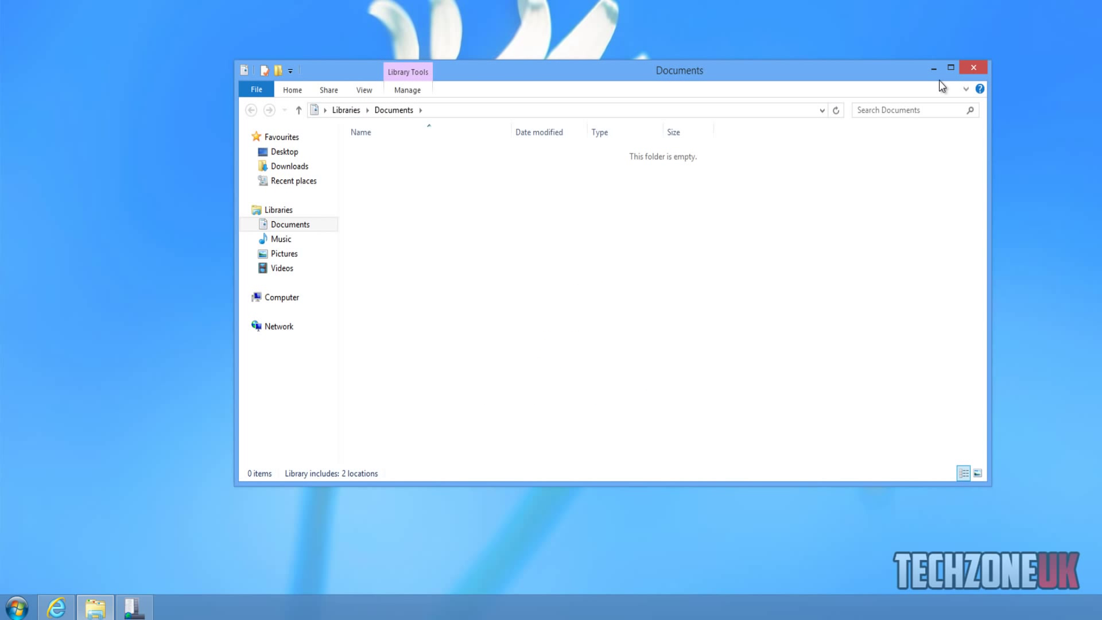
pyautogui.click(973, 70)
pyautogui.click(16, 608)
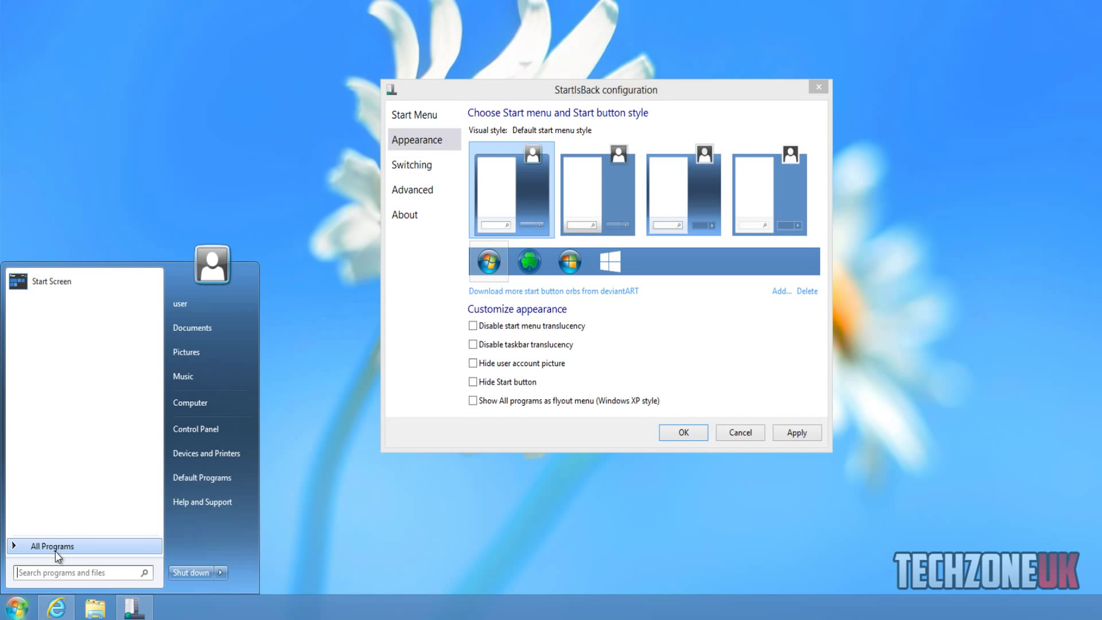
pyautogui.click(58, 545)
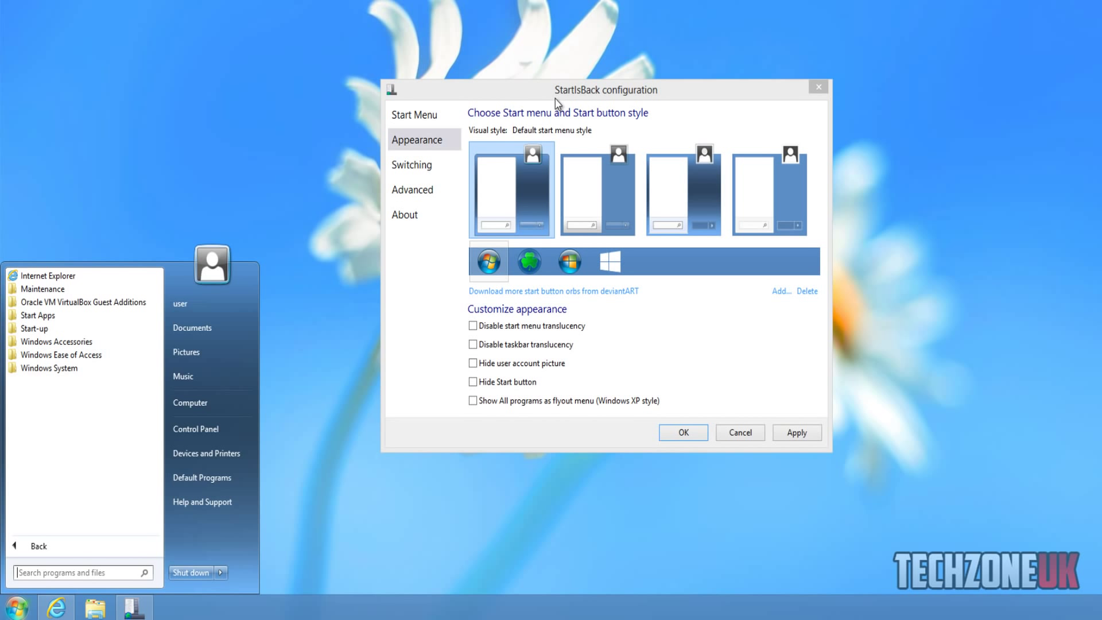
# Step: Apply the Windows logo Start button, check it, then reapply the Windows 7 orb
pyautogui.moveTo(557, 89); pyautogui.dragTo(552, 84)
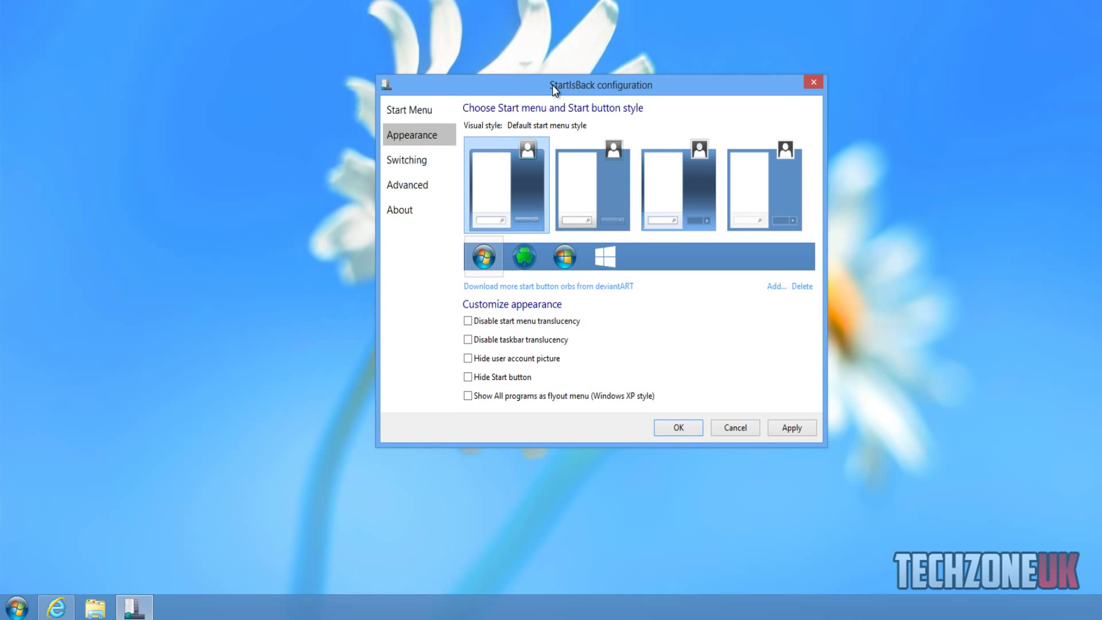
pyautogui.click(617, 266)
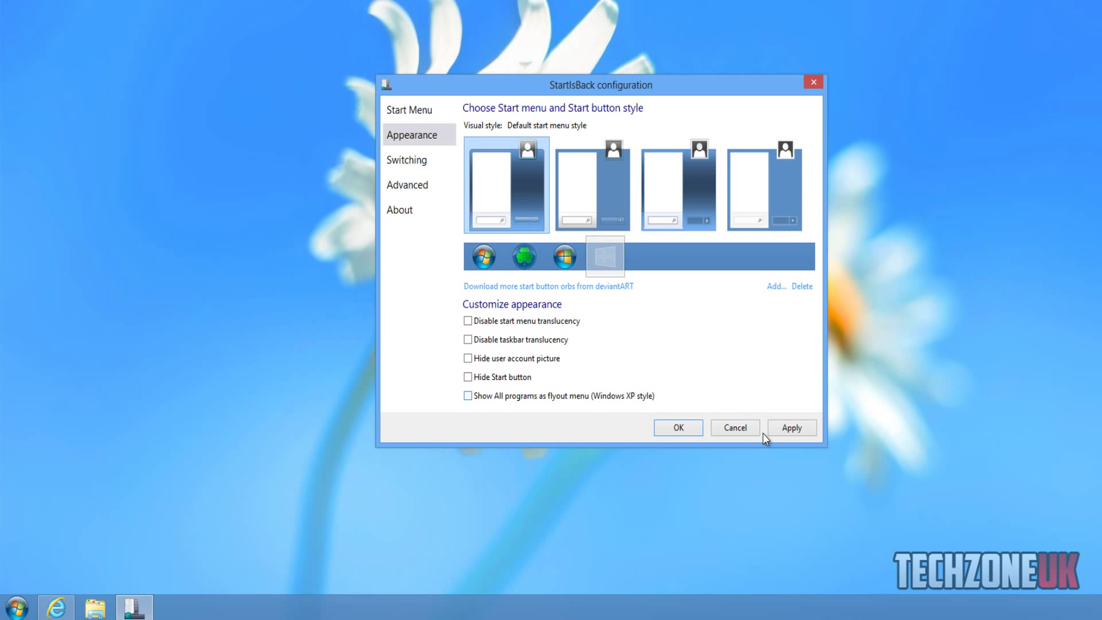
pyautogui.click(777, 429)
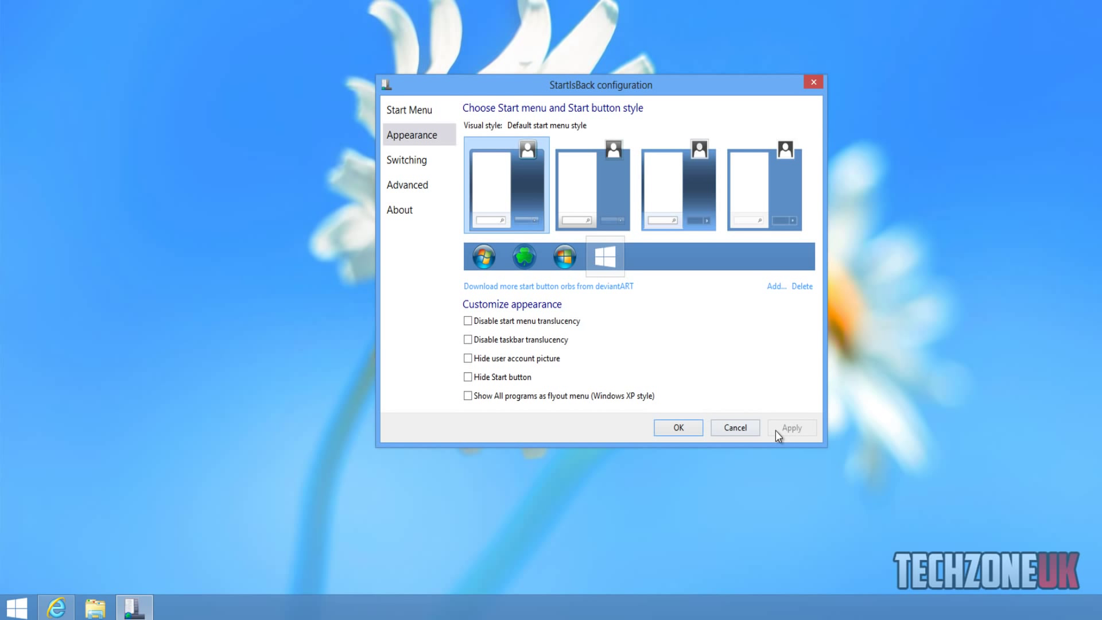
pyautogui.click(27, 615)
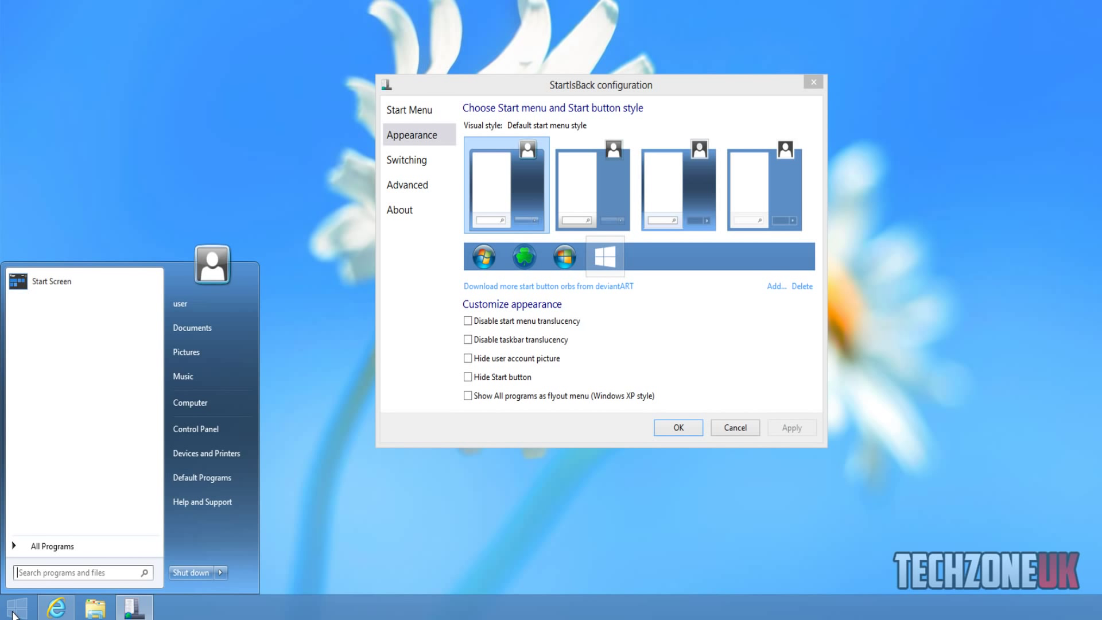
pyautogui.click(563, 315)
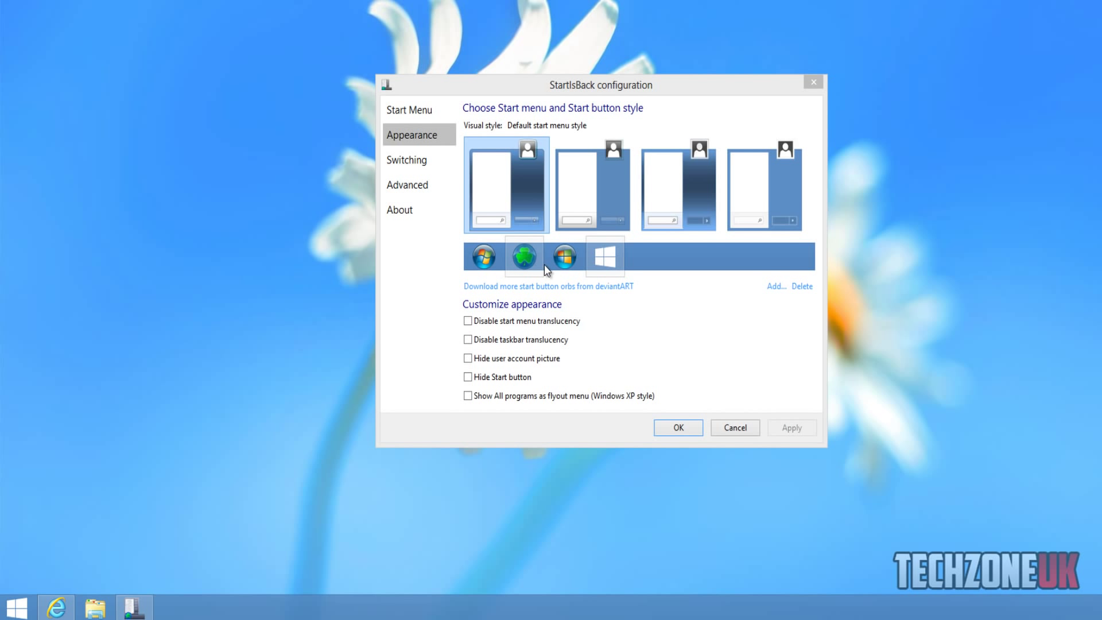
pyautogui.click(485, 259)
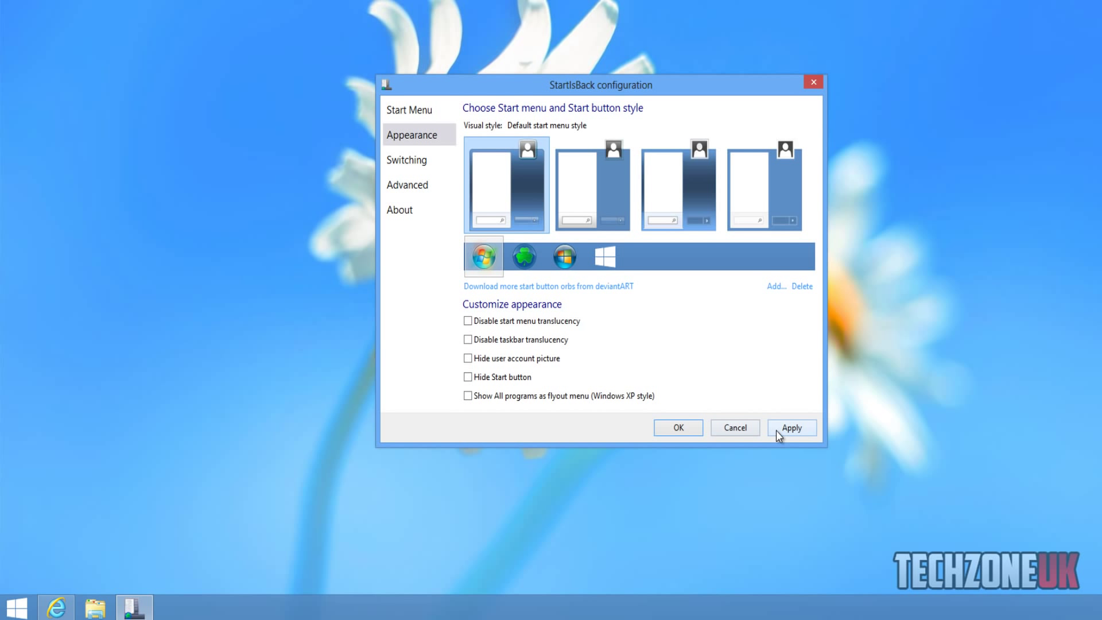
pyautogui.click(777, 429)
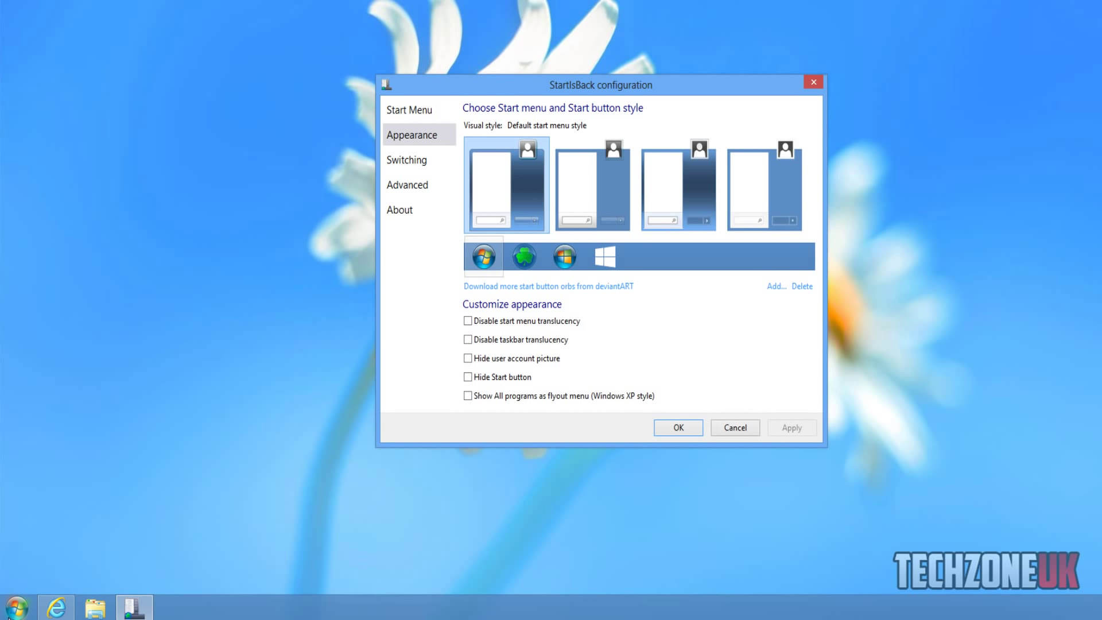
pyautogui.click(16, 607)
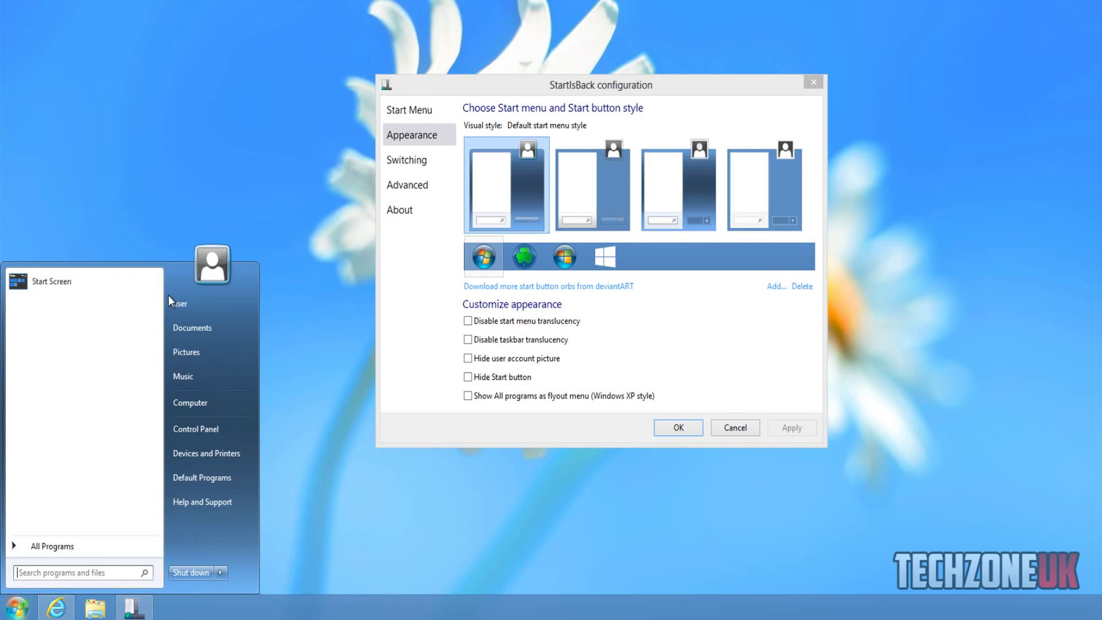
pyautogui.click(634, 96)
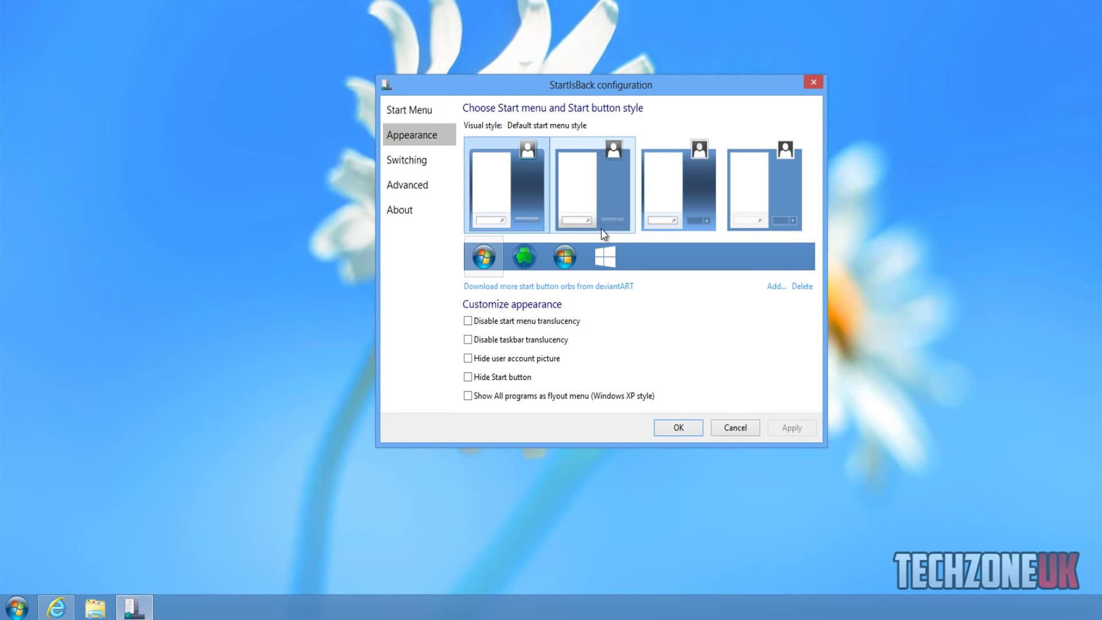
pyautogui.click(610, 203)
pyautogui.click(778, 425)
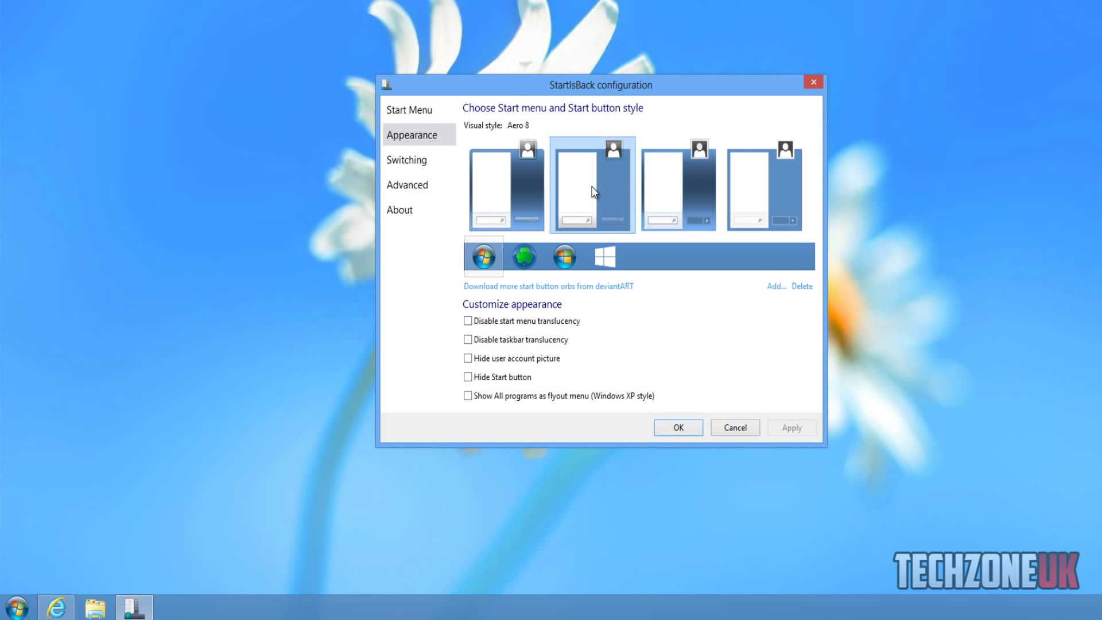
pyautogui.click(16, 607)
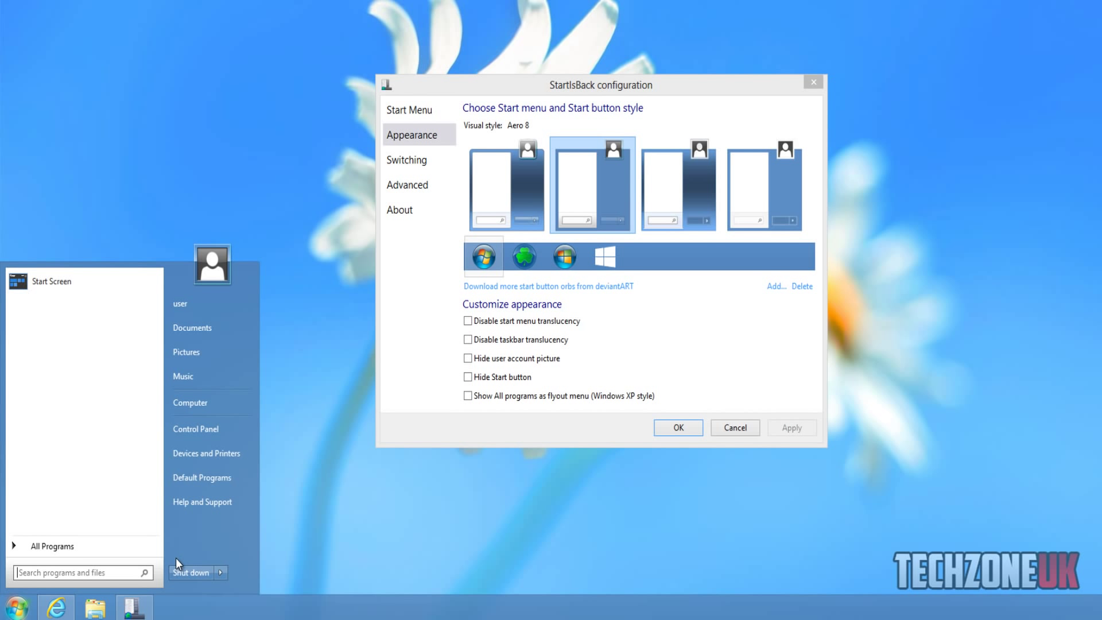
pyautogui.click(218, 327)
pyautogui.click(974, 67)
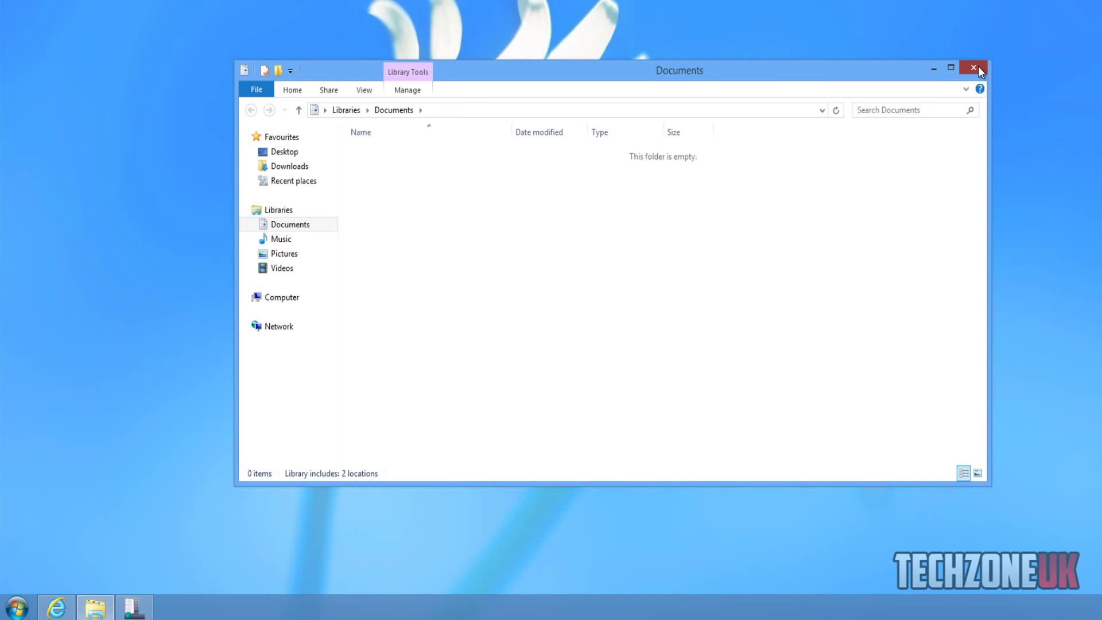
pyautogui.click(17, 607)
pyautogui.click(73, 550)
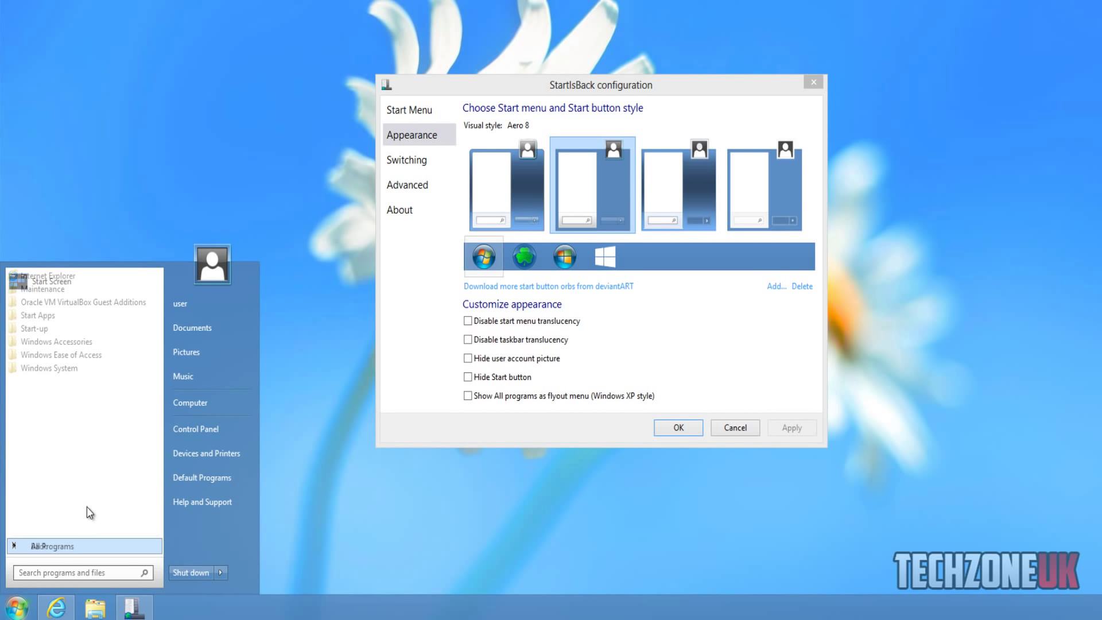
pyautogui.click(54, 545)
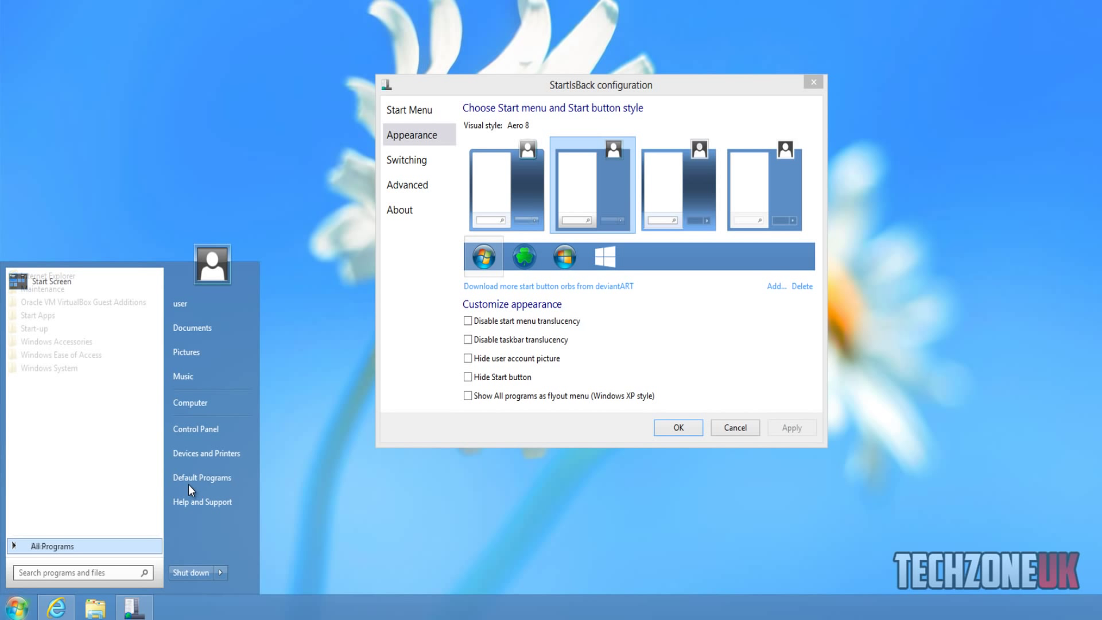
pyautogui.click(403, 350)
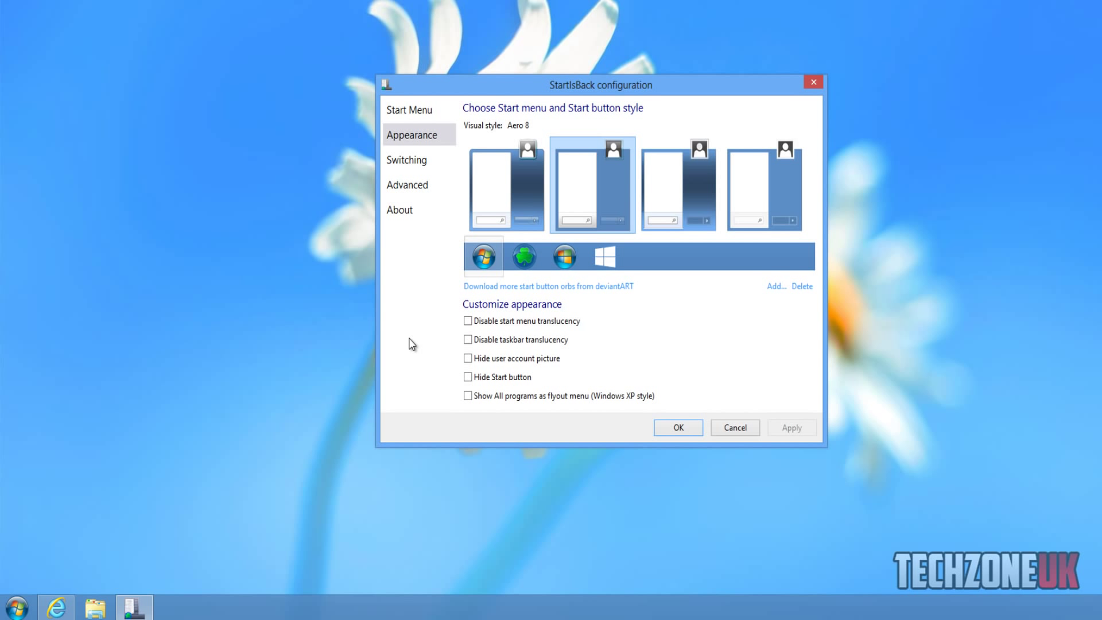
pyautogui.click(468, 321)
pyautogui.click(25, 611)
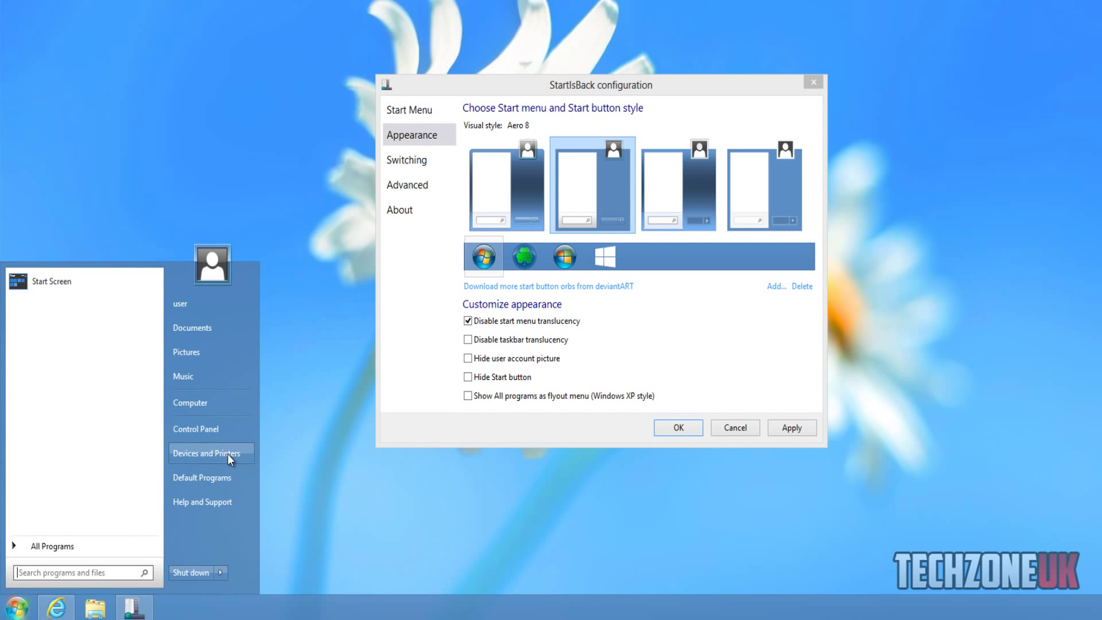
pyautogui.click(469, 321)
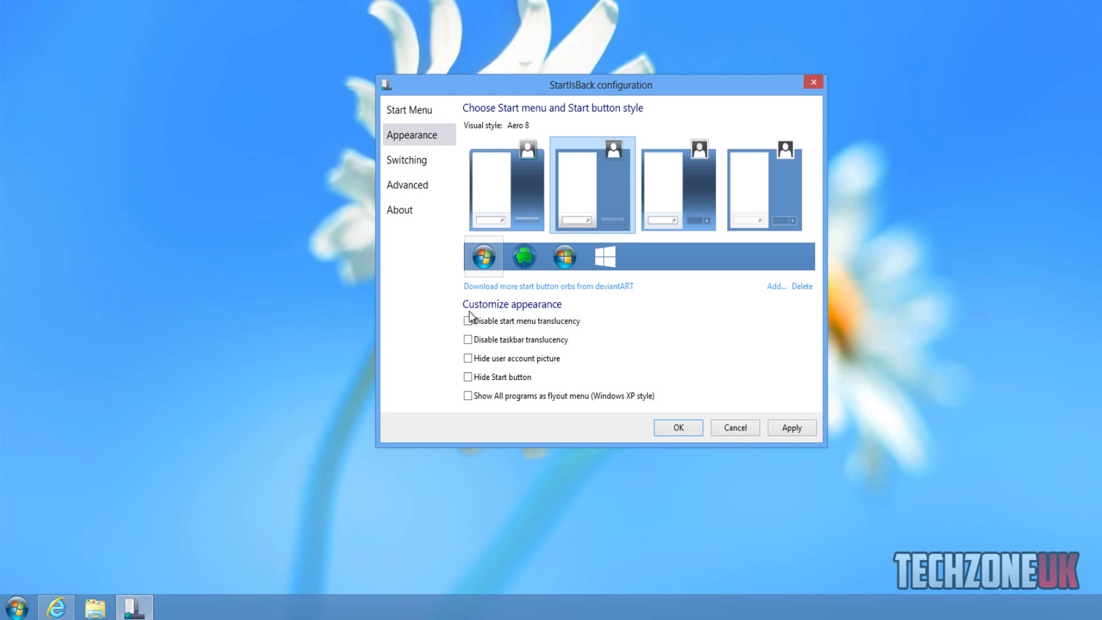
pyautogui.click(467, 340)
pyautogui.click(468, 358)
pyautogui.click(26, 607)
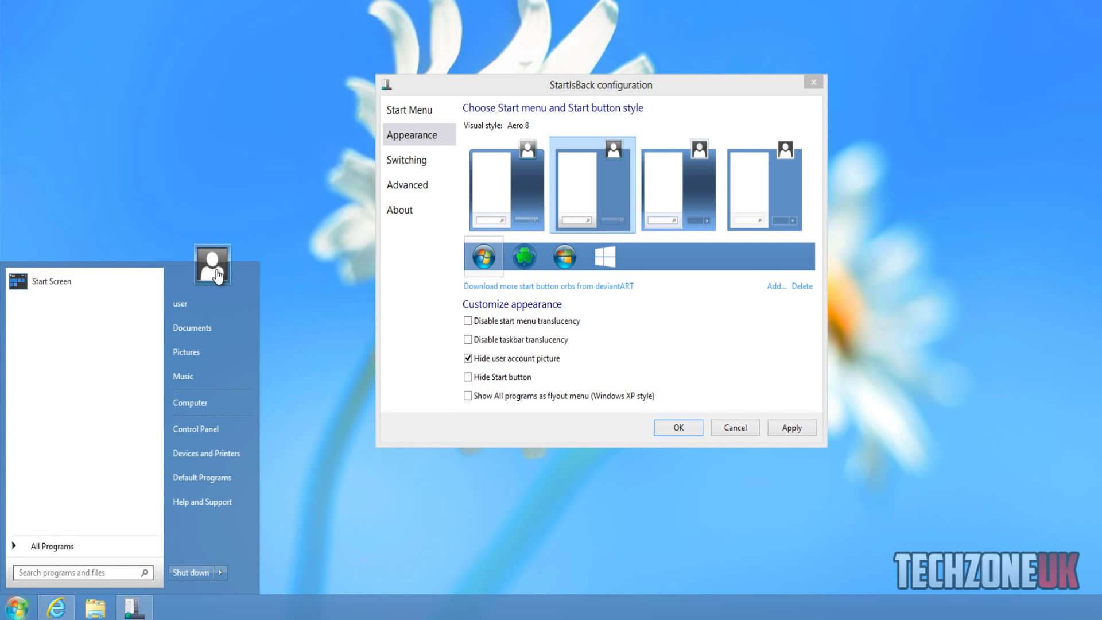
pyautogui.click(792, 429)
pyautogui.press('super')
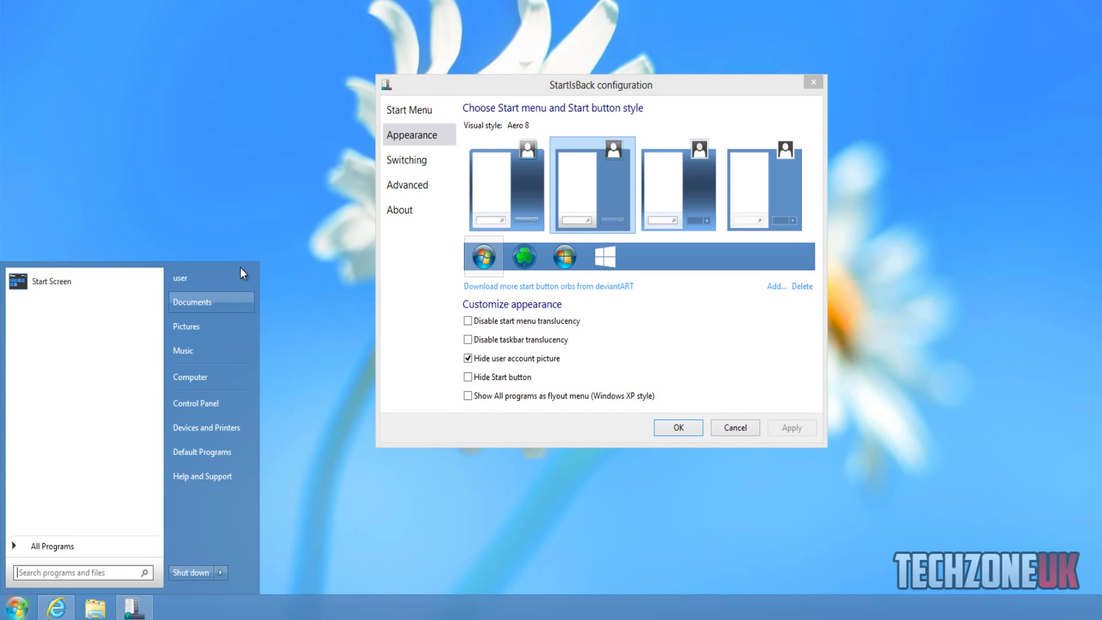
pyautogui.click(468, 359)
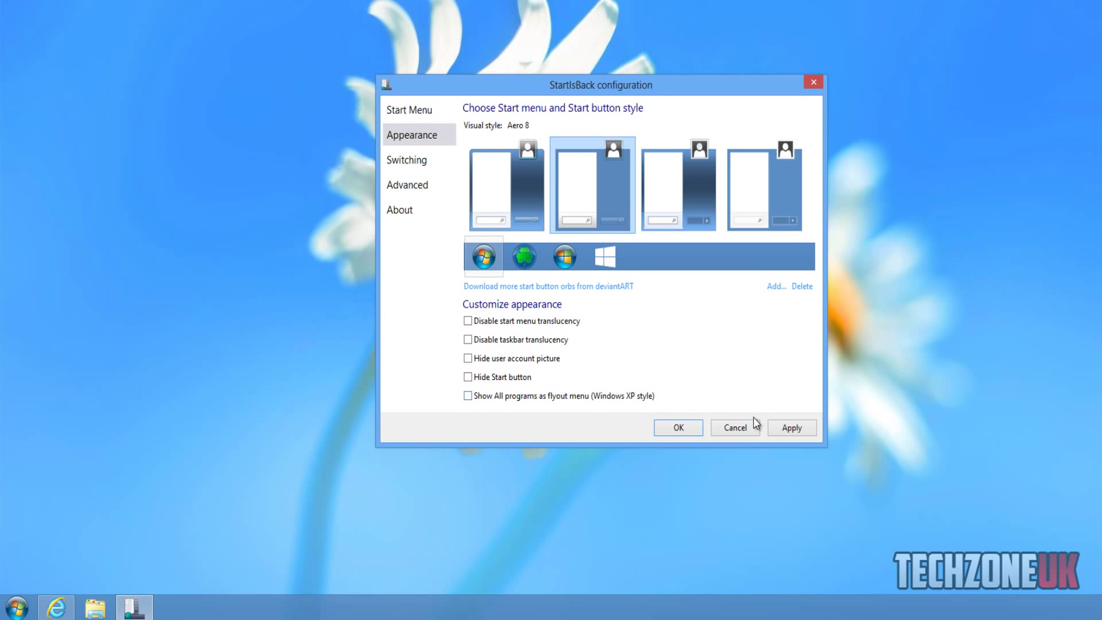
pyautogui.click(792, 428)
pyautogui.click(19, 611)
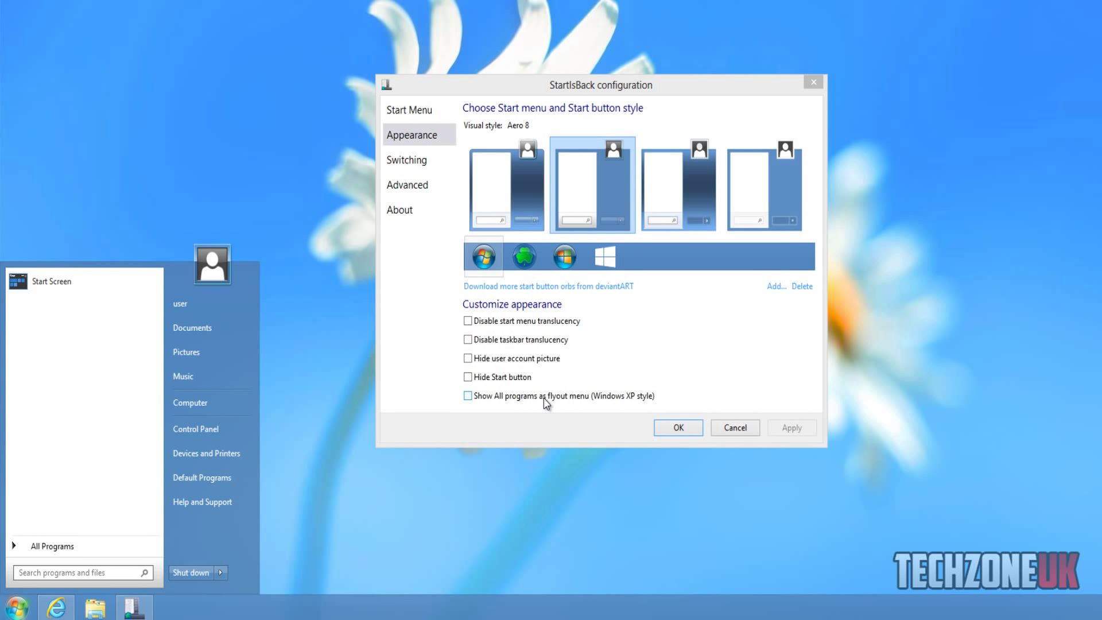
pyautogui.click(525, 401)
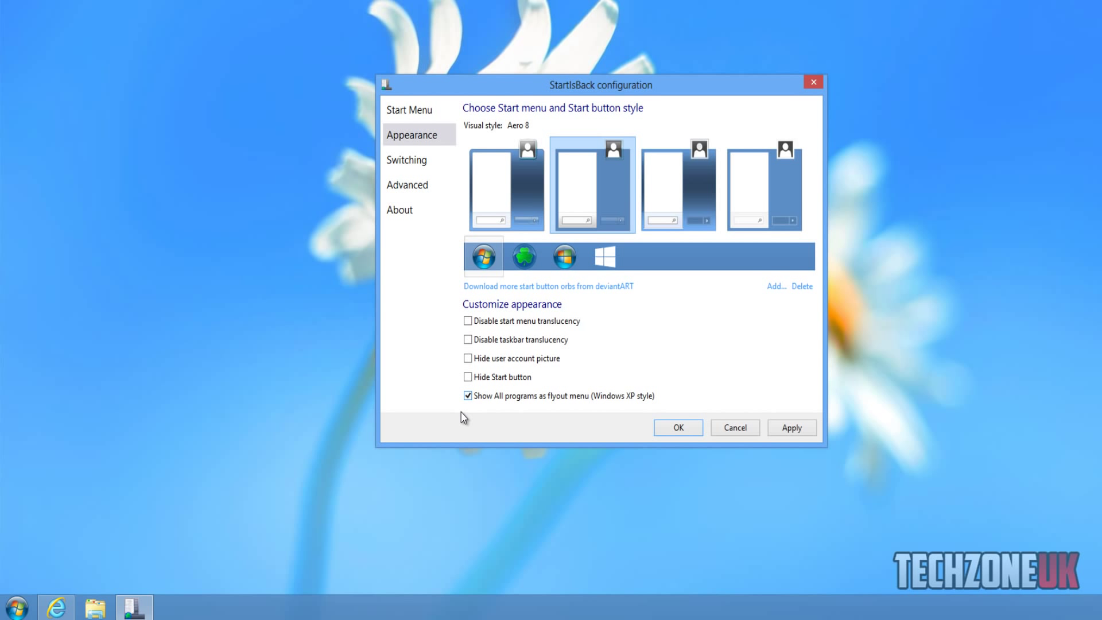
pyautogui.click(789, 432)
pyautogui.click(17, 609)
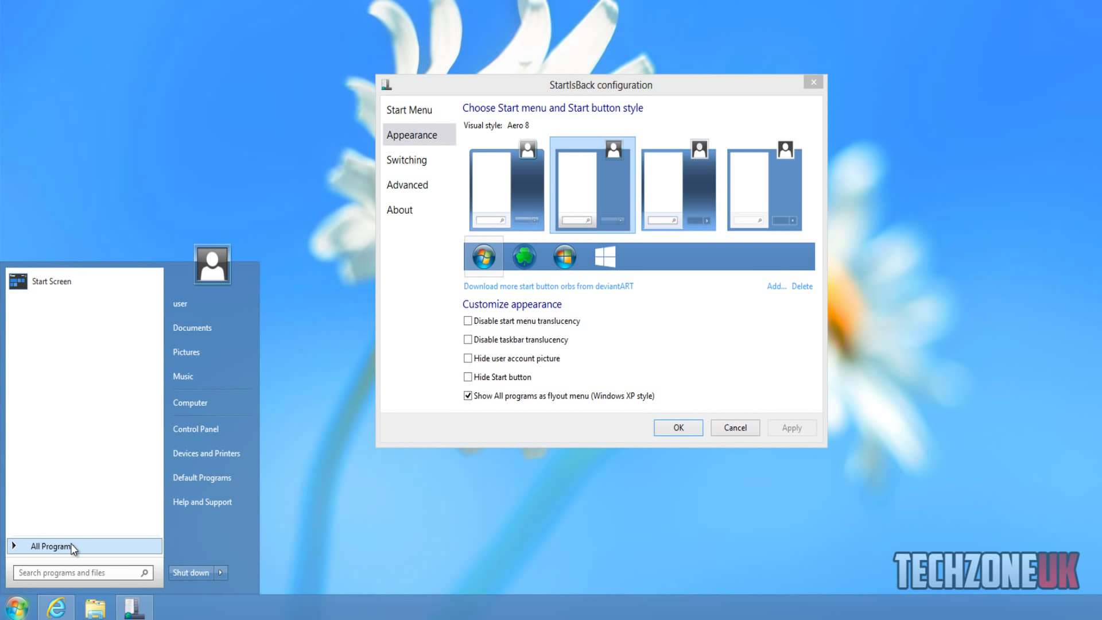
pyautogui.moveTo(70, 542)
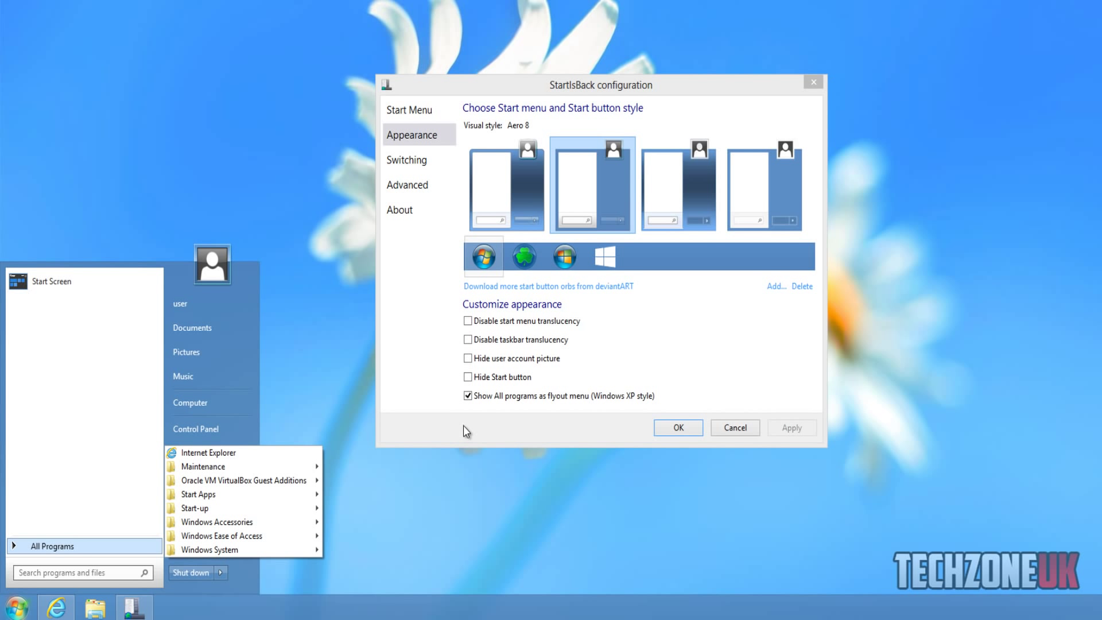
pyautogui.click(488, 398)
pyautogui.click(776, 429)
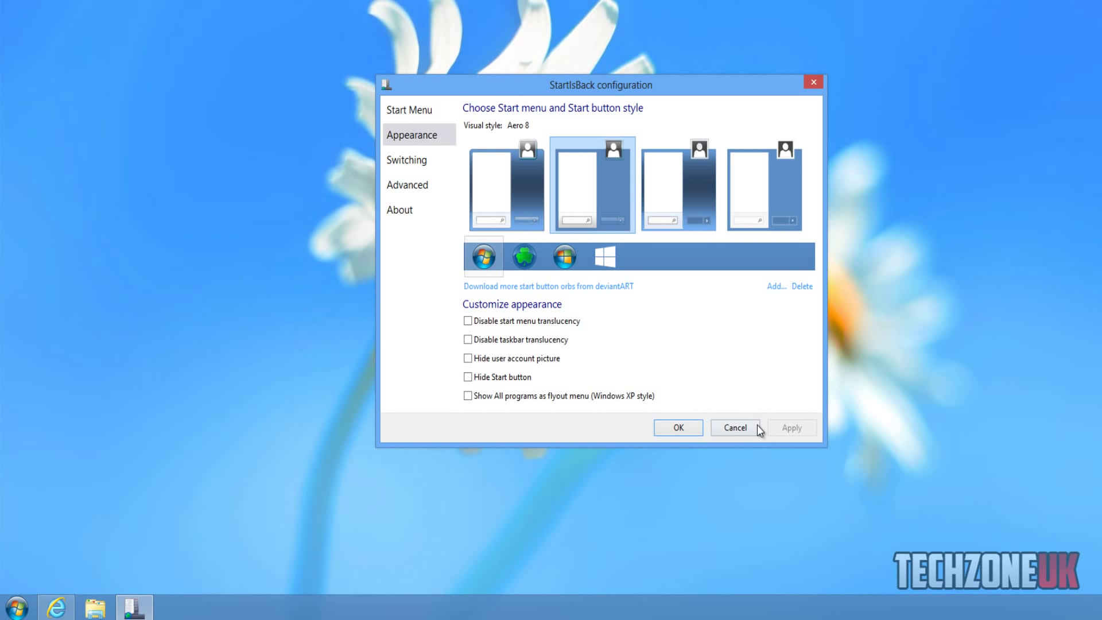
# Step: Open the Switching settings and keep the logon action on Show Desktop
pyautogui.click(415, 163)
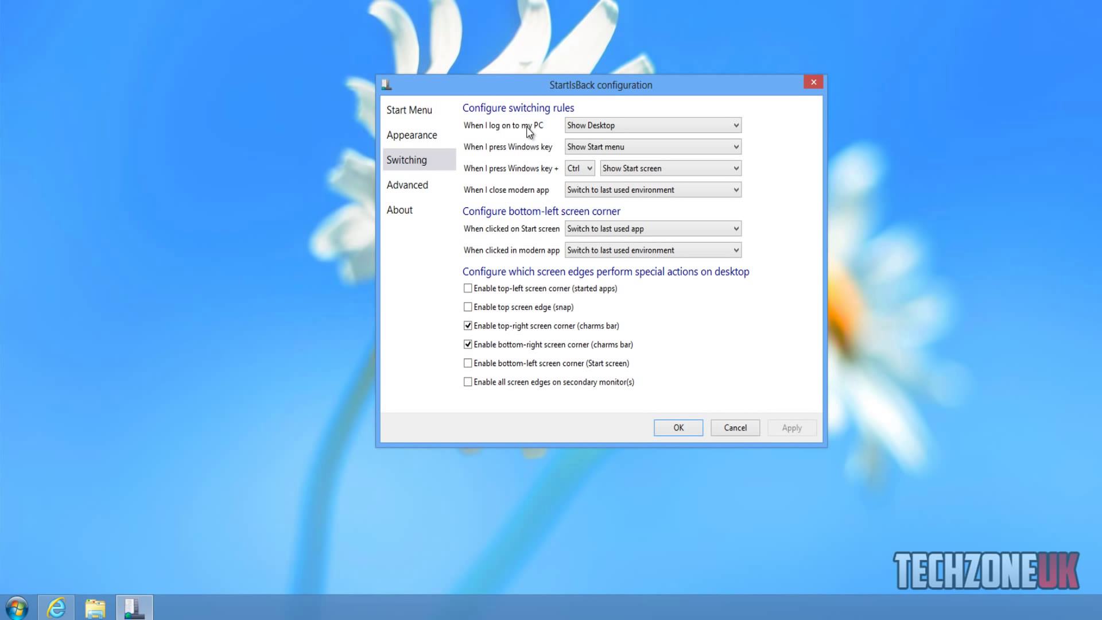
pyautogui.click(599, 127)
pyautogui.click(599, 126)
pyautogui.click(599, 126)
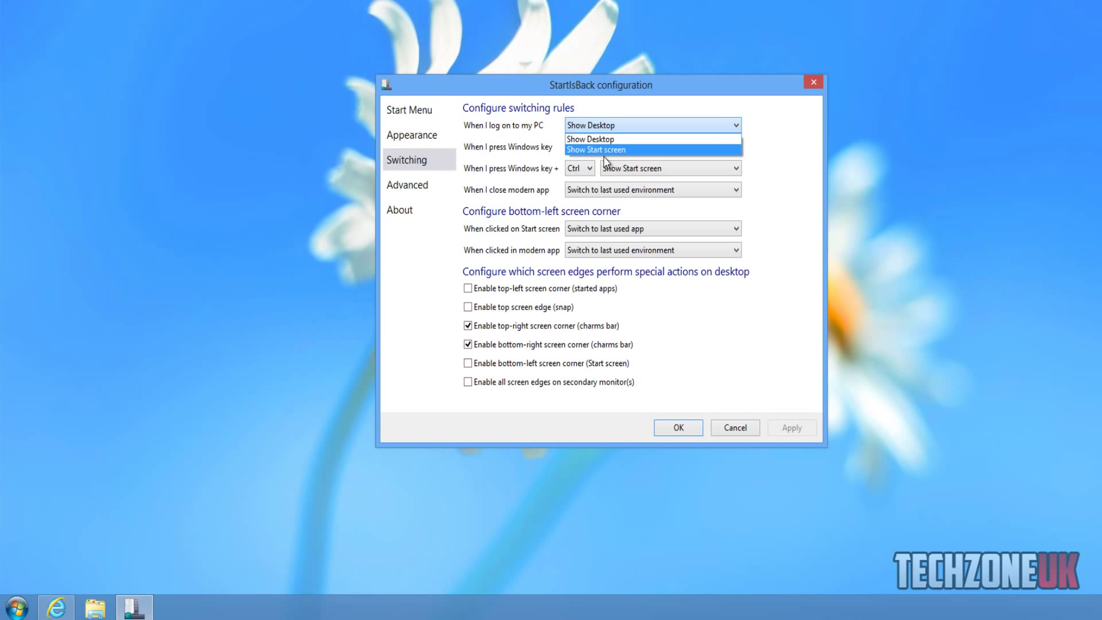
pyautogui.click(602, 139)
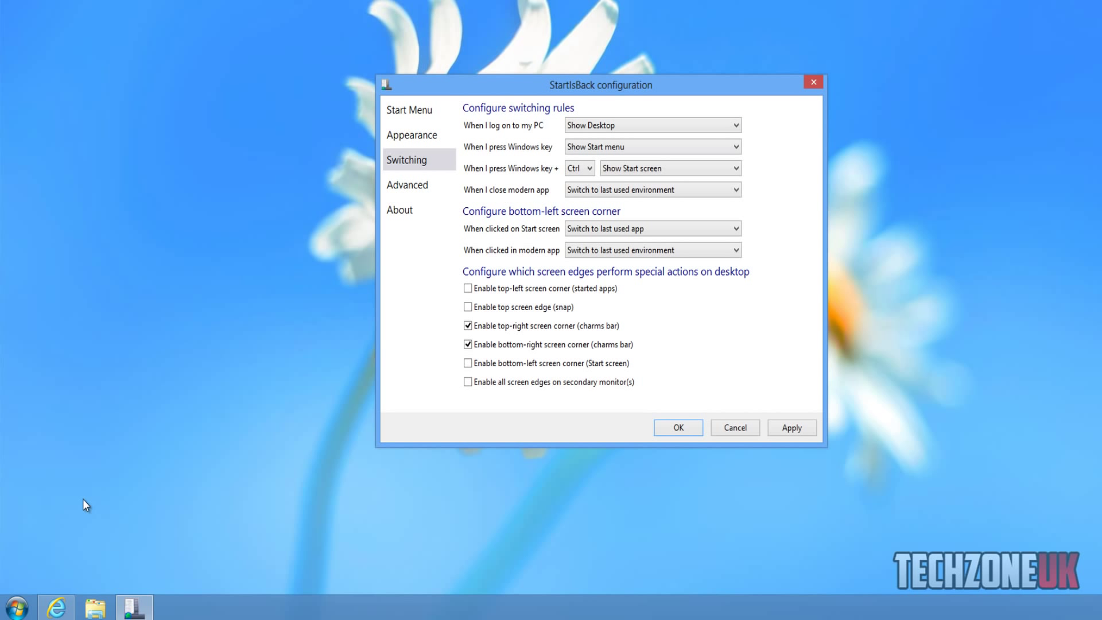
# Step: Test the Start menu and its program list, then enable Enable top screen edge (snap)
pyautogui.click(56, 568)
pyautogui.click(23, 606)
pyautogui.click(23, 606)
pyautogui.click(23, 606)
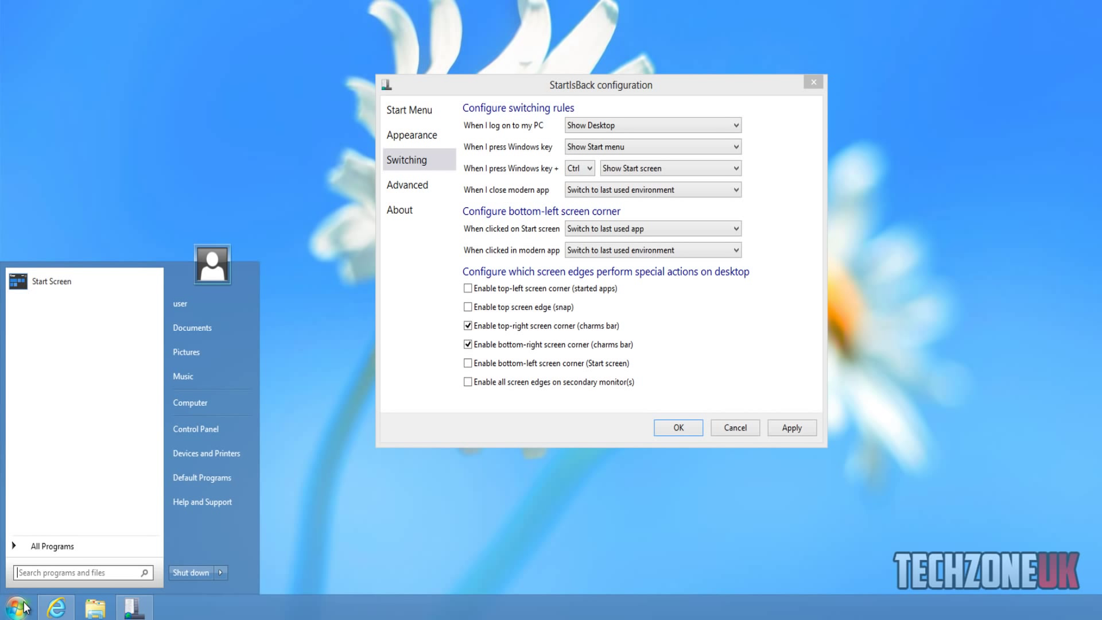
pyautogui.click(23, 606)
pyautogui.click(24, 607)
pyautogui.click(24, 607)
pyautogui.click(24, 608)
pyautogui.rightClick(25, 607)
pyautogui.click(24, 607)
pyautogui.click(24, 607)
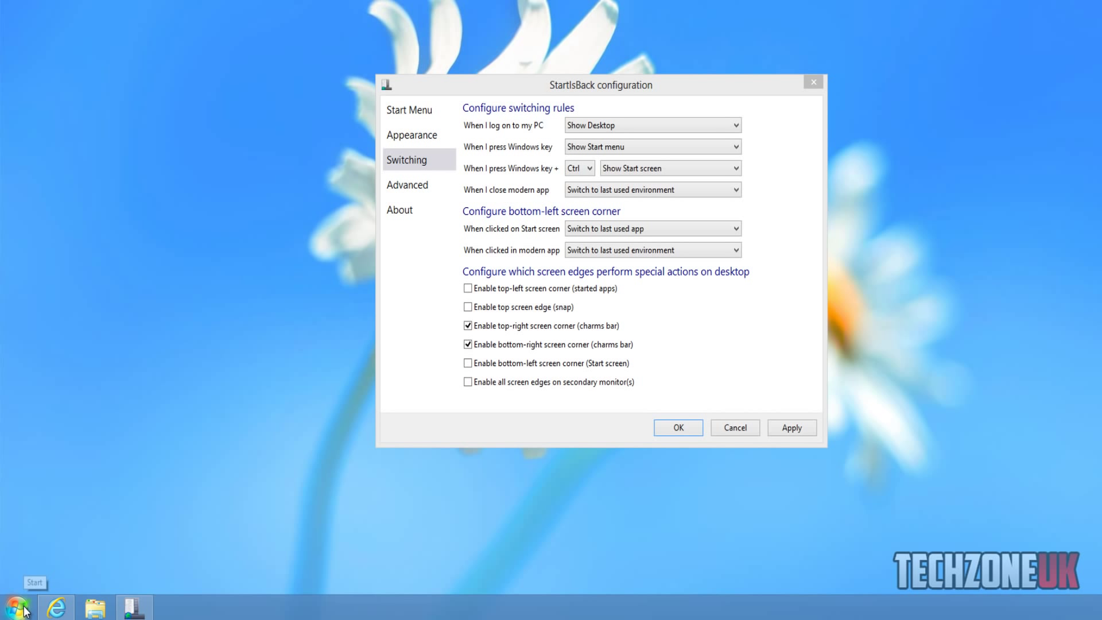
pyautogui.click(24, 609)
pyautogui.click(94, 547)
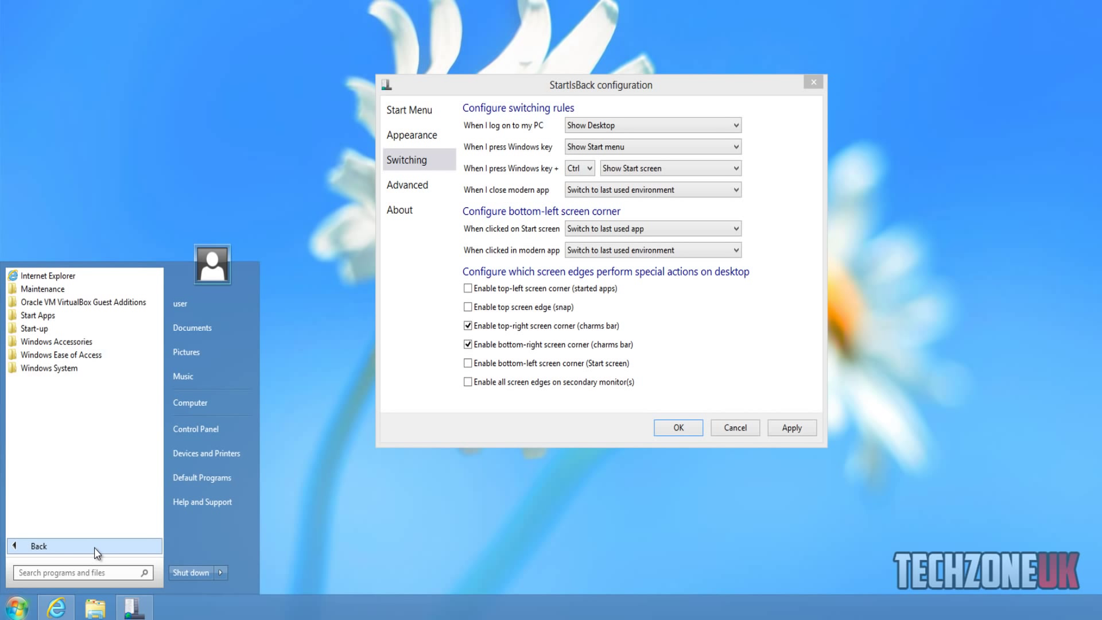
pyautogui.click(565, 307)
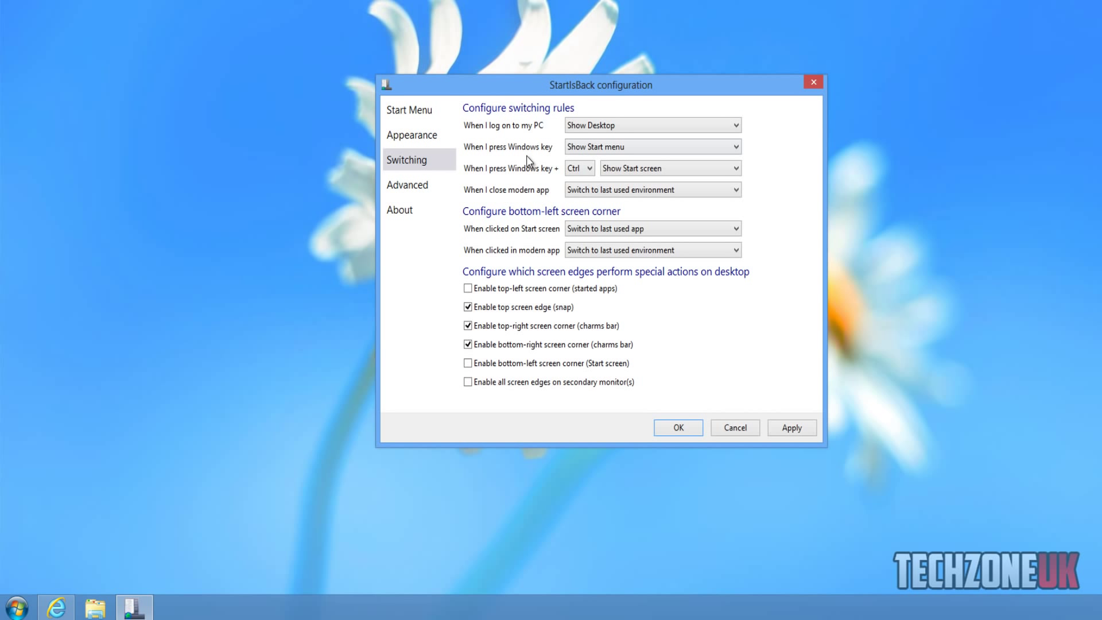
# Step: Leave the Windows key action as Show Start menu and briefly check the Start menu
pyautogui.click(625, 151)
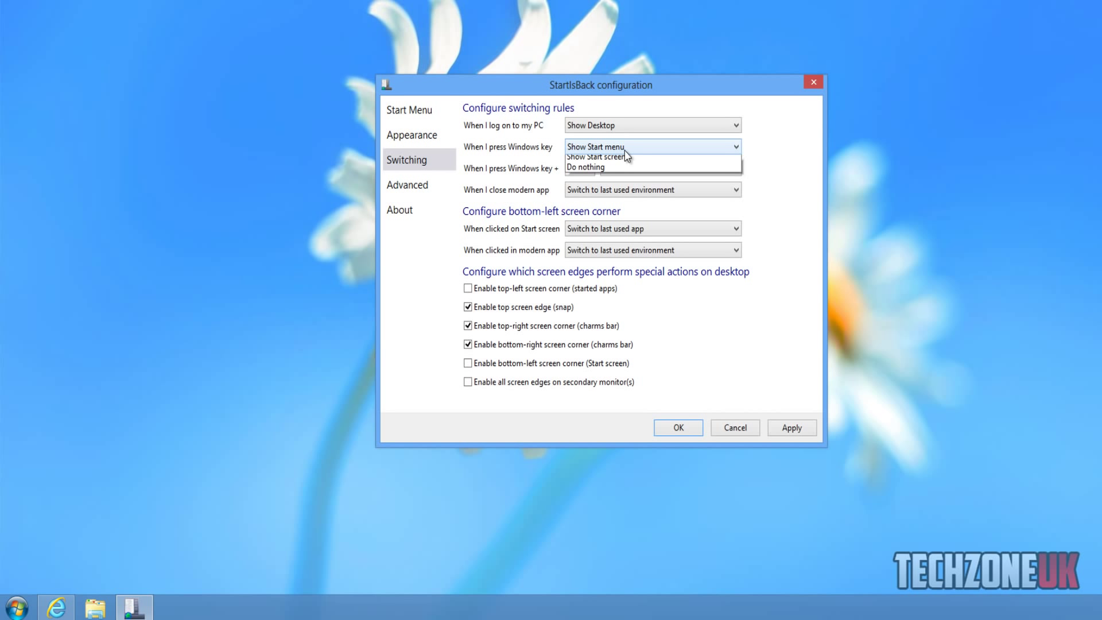
pyautogui.click(625, 150)
pyautogui.click(624, 149)
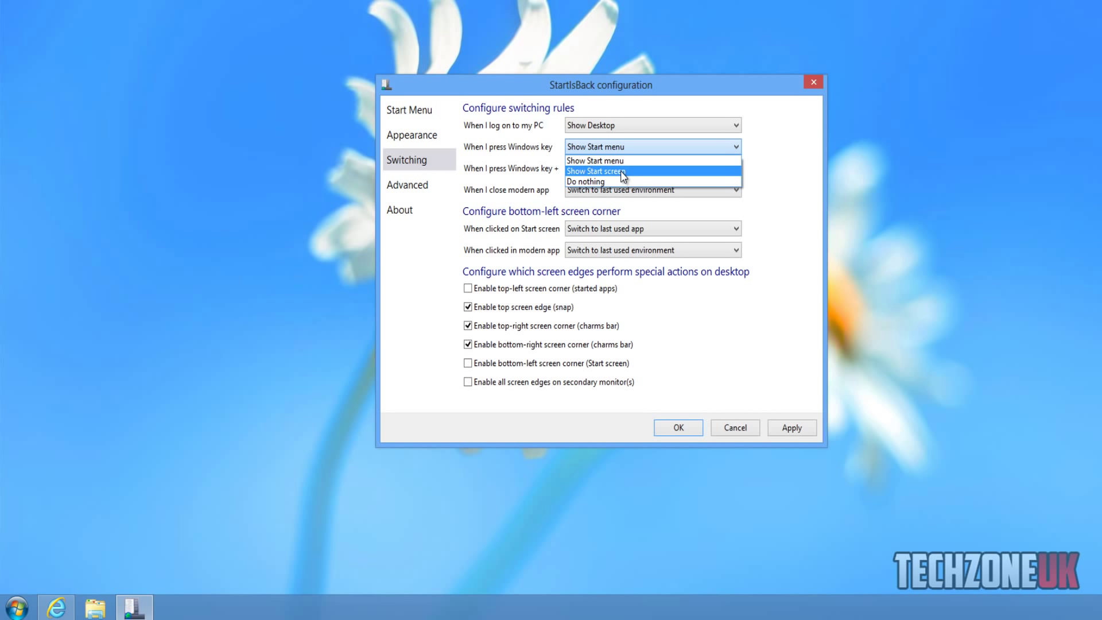
pyautogui.click(625, 147)
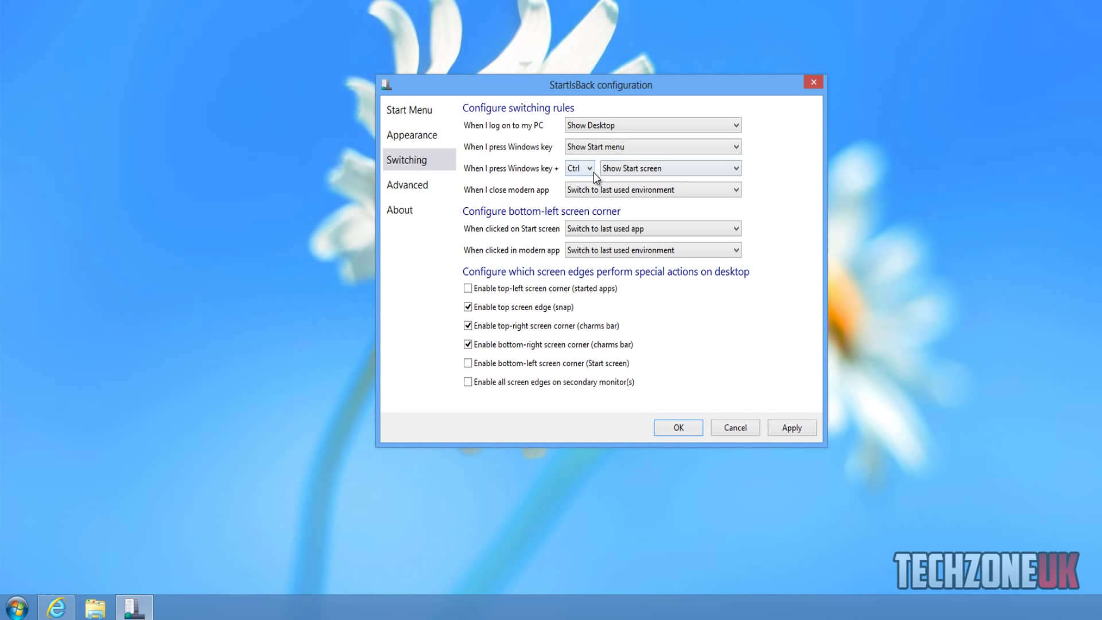
pyautogui.click(133, 174)
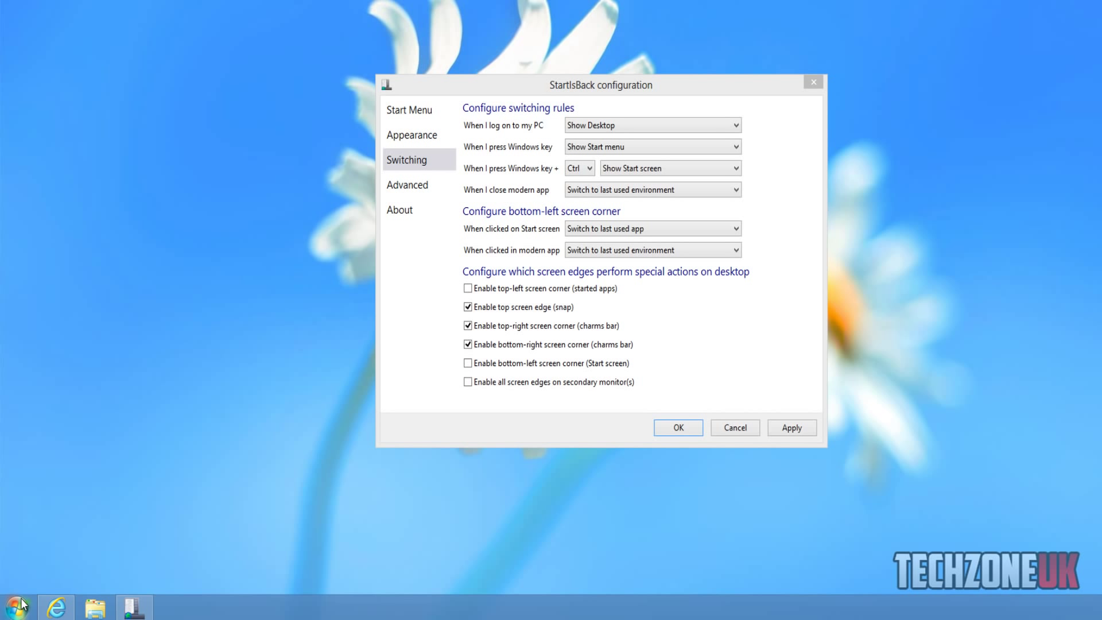
pyautogui.click(17, 606)
pyautogui.click(140, 201)
# Step: Browse the VirtualBox machine and devices menus with the host key, then dismiss them
pyautogui.hotkey('ctrl', 'Home')
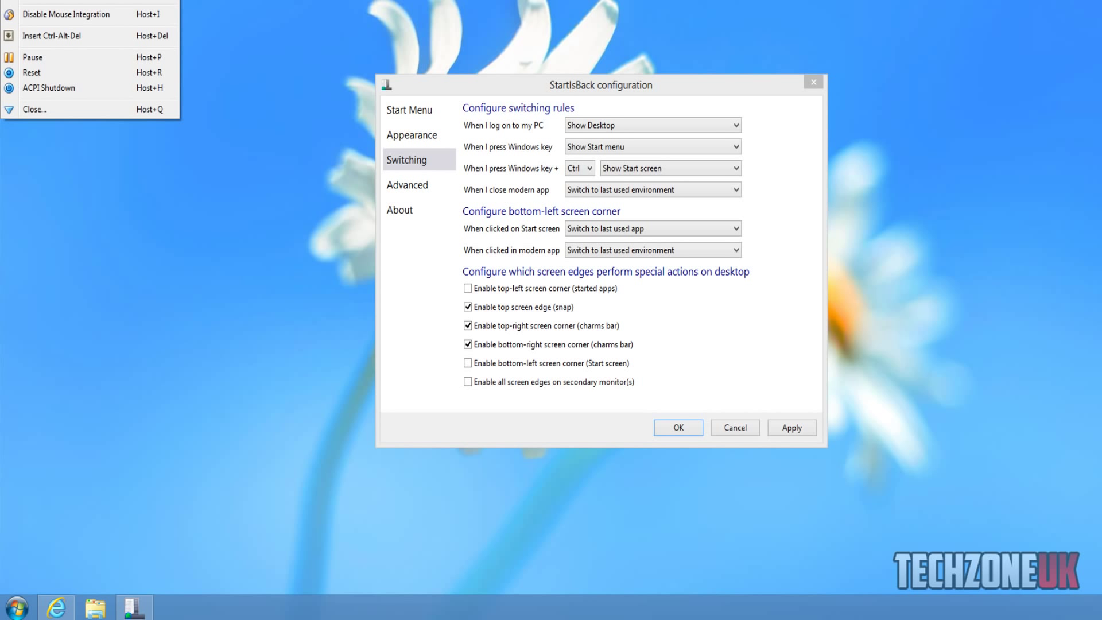
pyautogui.press('Escape')
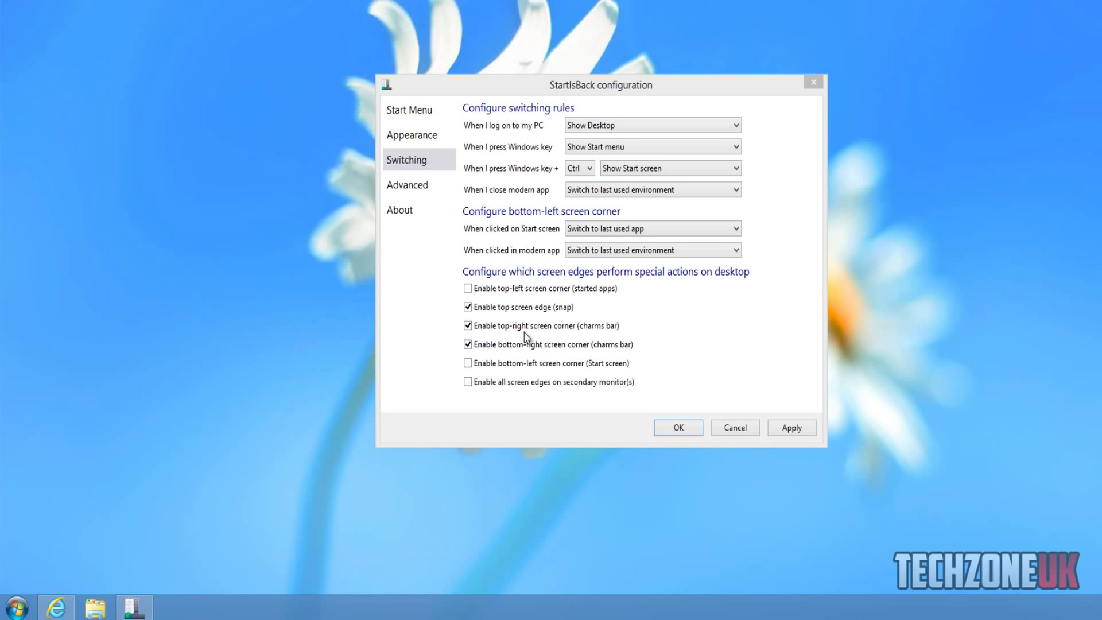
pyautogui.hotkey('ctrl', 'Home')
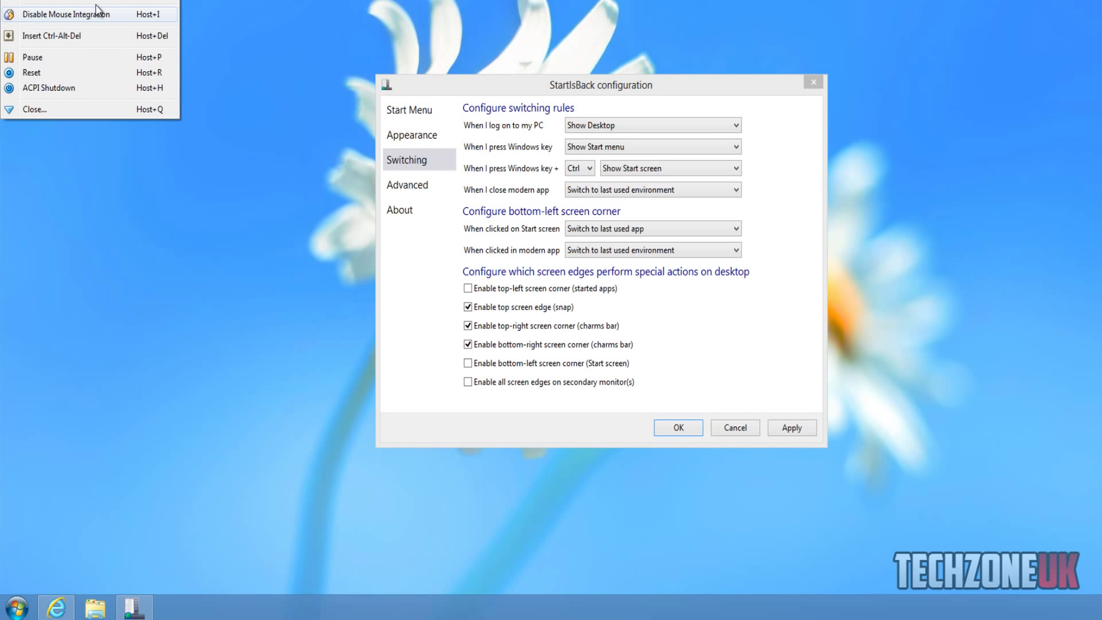
pyautogui.press('Right')
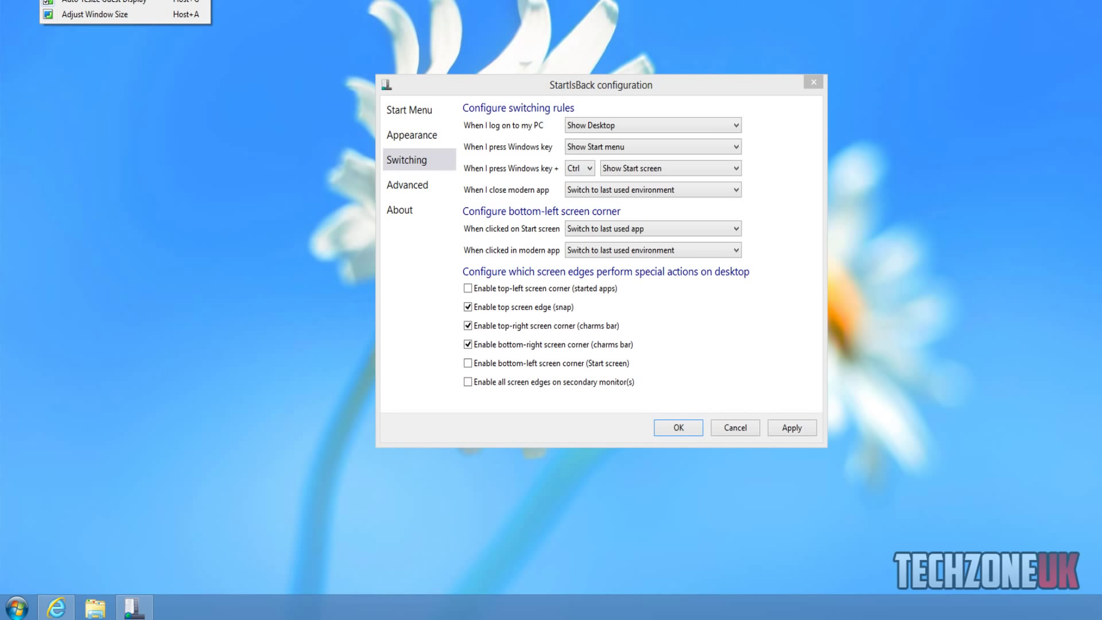
pyautogui.press('Right')
pyautogui.press('Up')
pyautogui.press('Right')
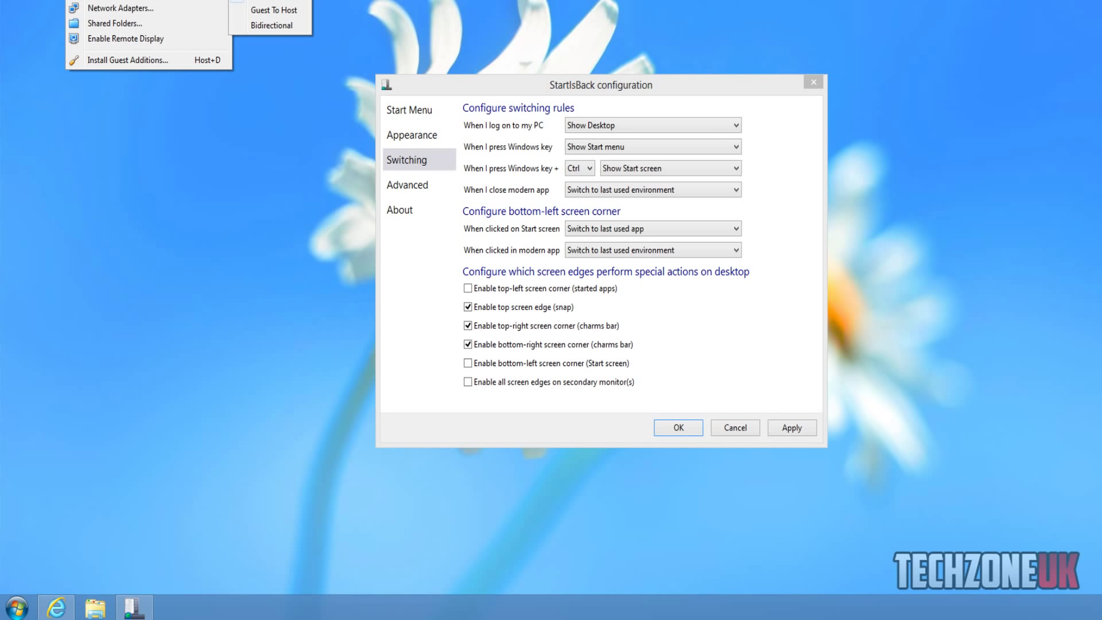
pyautogui.press('Right')
pyautogui.press('Escape')
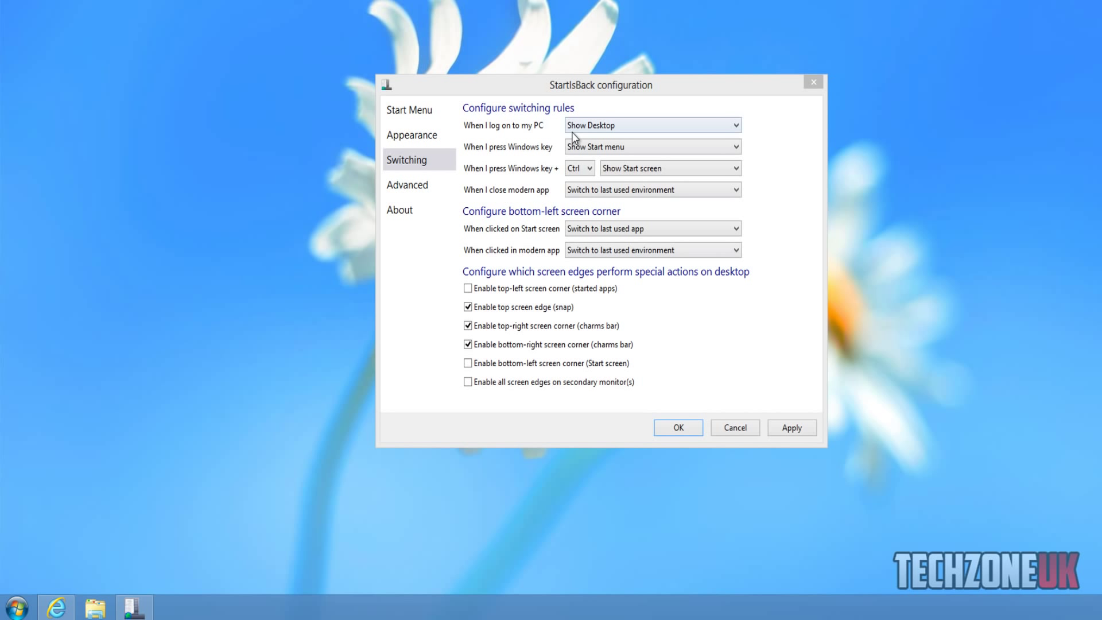
# Step: Set 'When I close modern app' to Switch to Desktop, then preview the Start menu
pyautogui.click(480, 198)
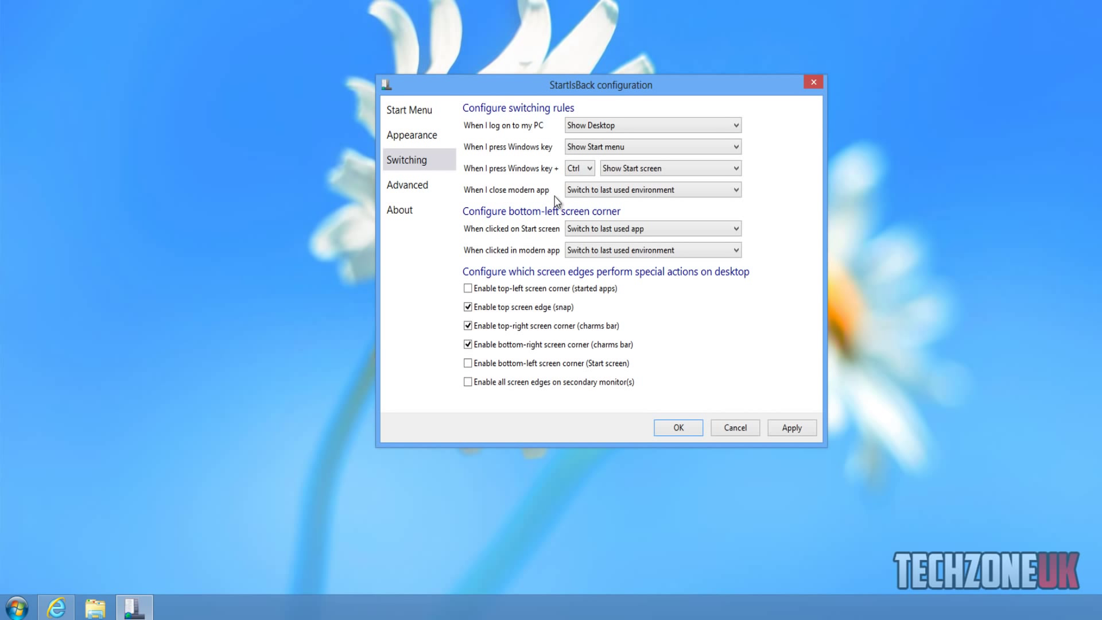
pyautogui.click(649, 193)
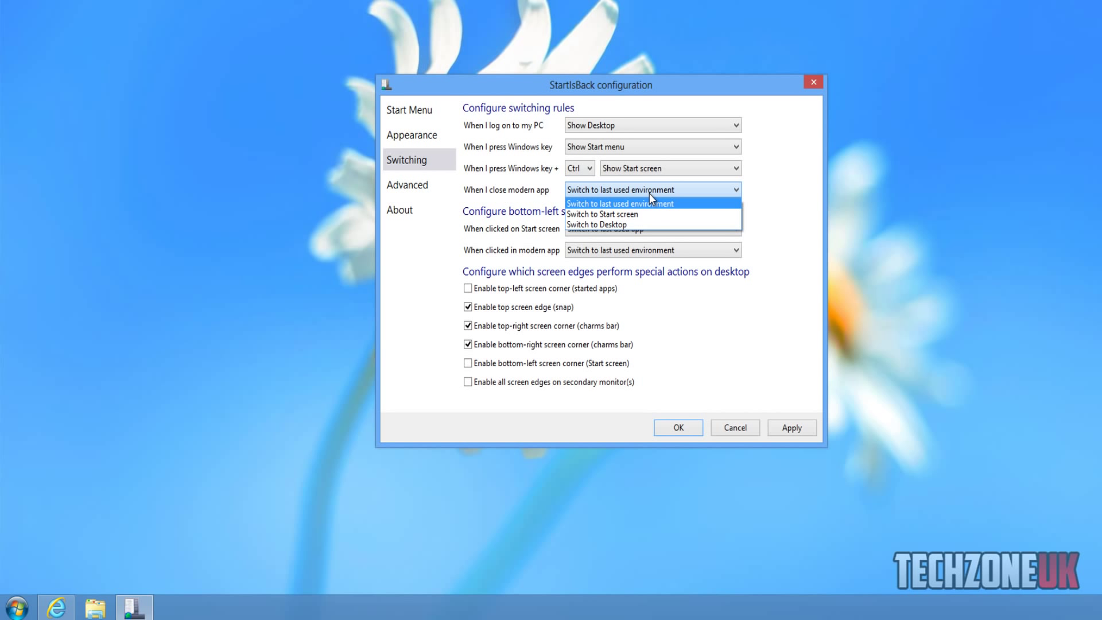
pyautogui.click(644, 230)
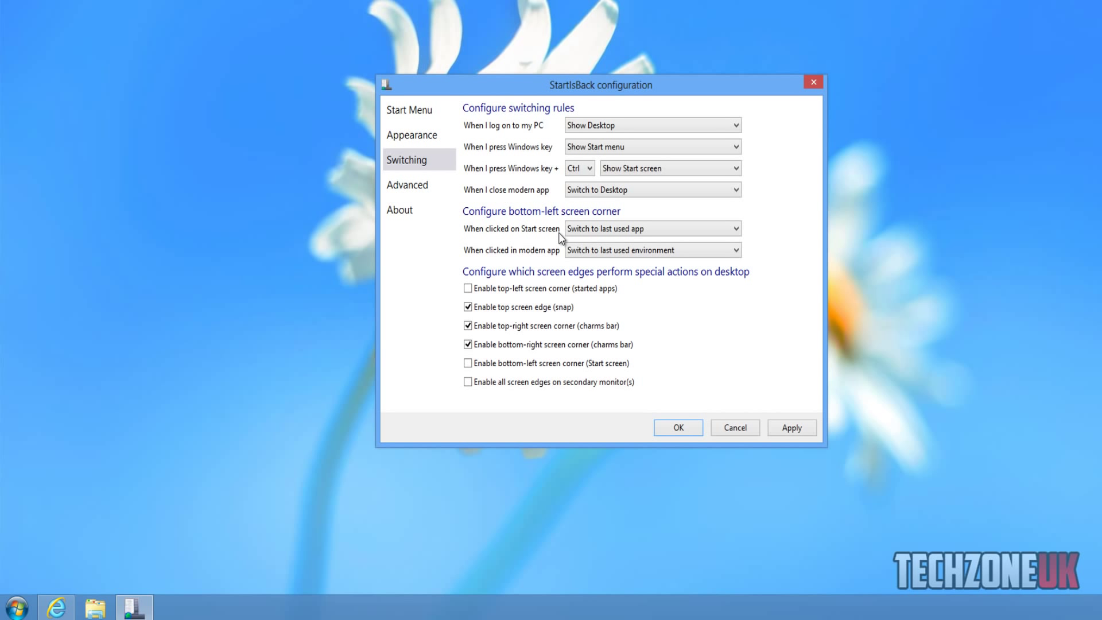
pyautogui.click(602, 232)
pyautogui.click(608, 229)
pyautogui.click(16, 607)
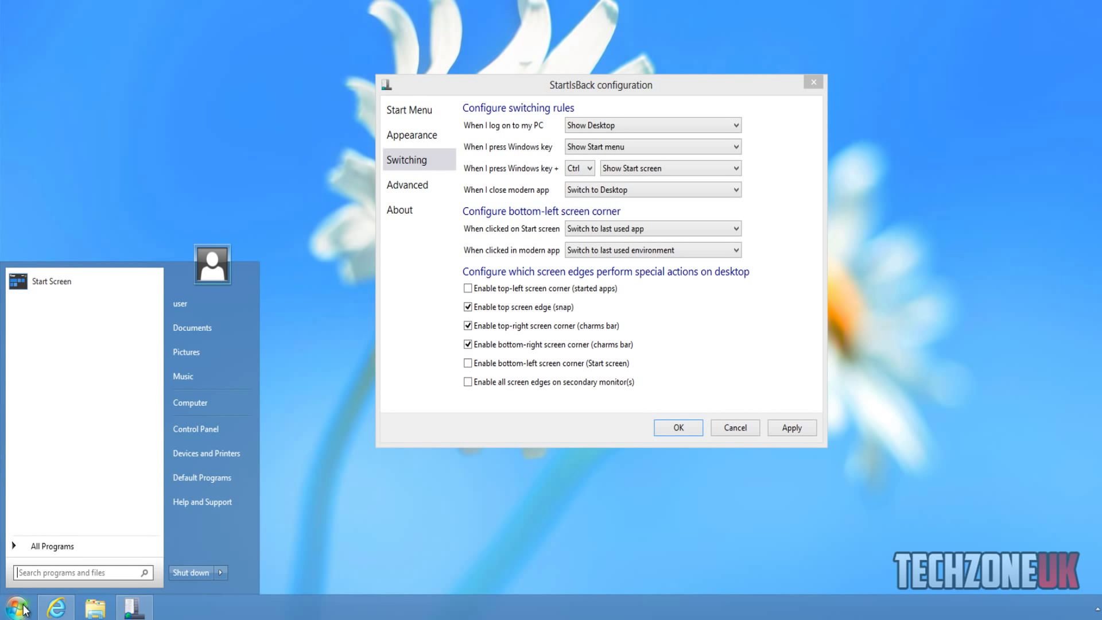
pyautogui.click(521, 430)
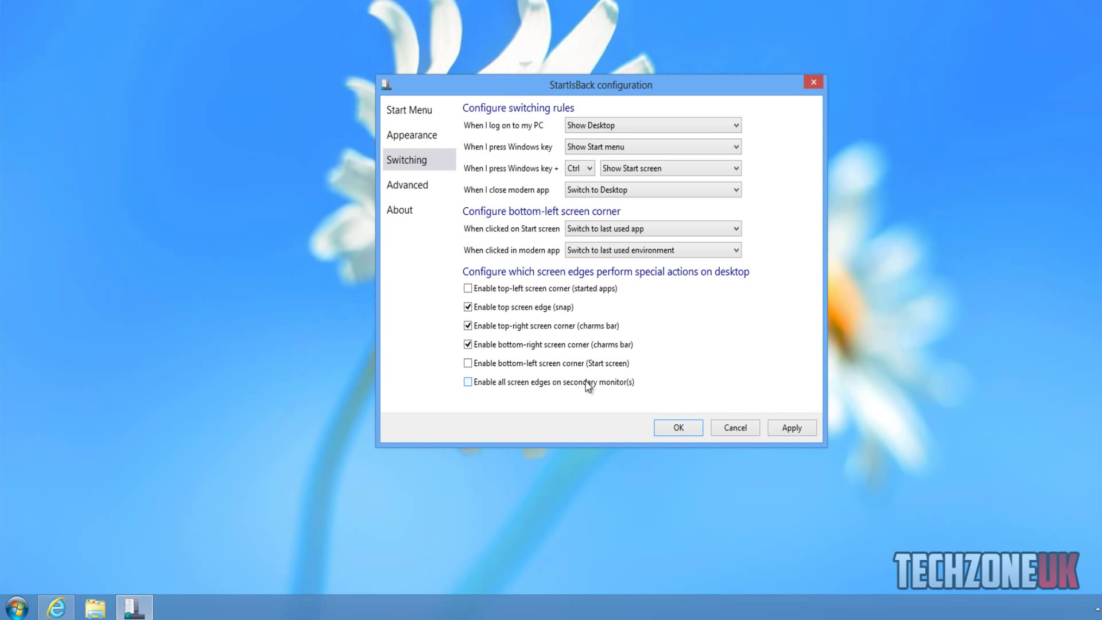
# Step: Show the Advanced page of StartIsBack's configuration and look over its options
pyautogui.click(428, 187)
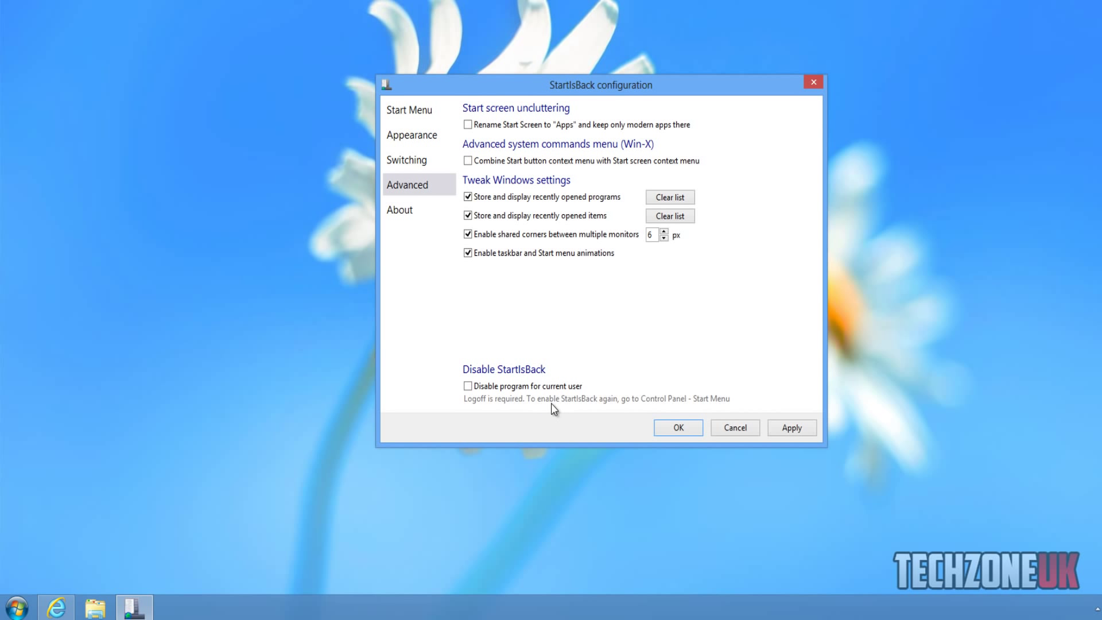
pyautogui.click(516, 387)
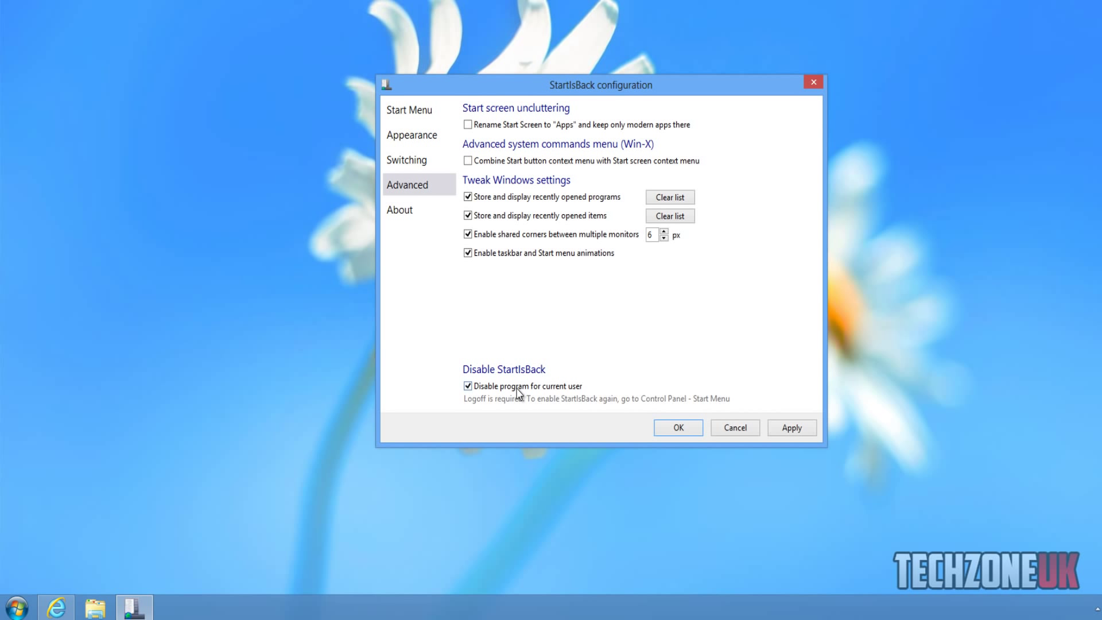
# Step: Check version 2.0.2 and 30 trial days on the About page, then close the configuration with OK
pyautogui.click(416, 217)
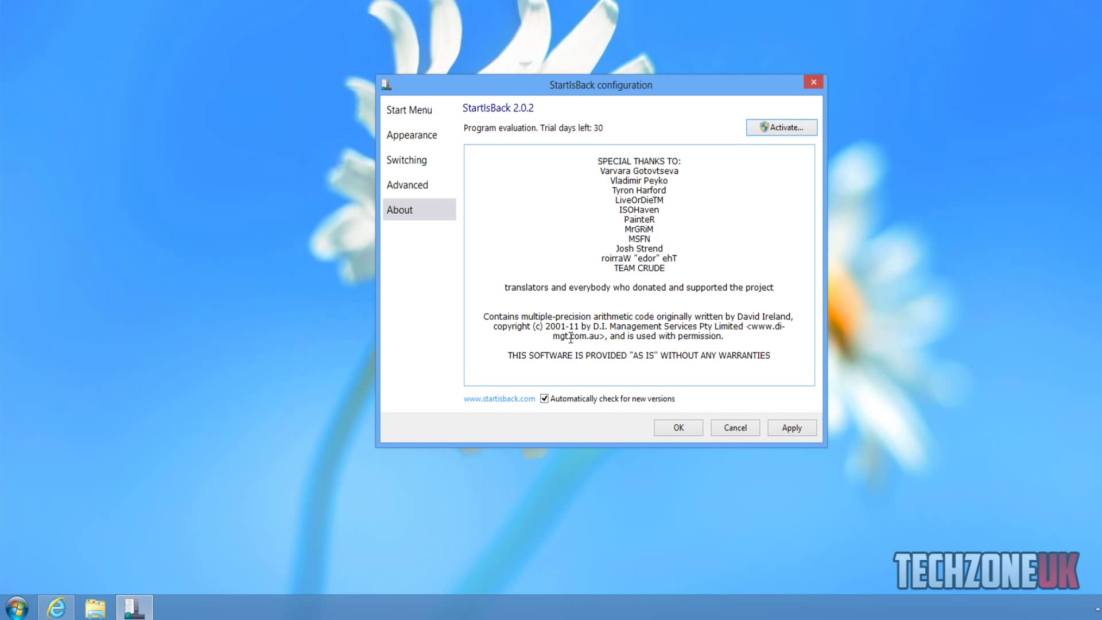
pyautogui.moveTo(489, 320); pyautogui.dragTo(711, 320)
pyautogui.click(718, 317)
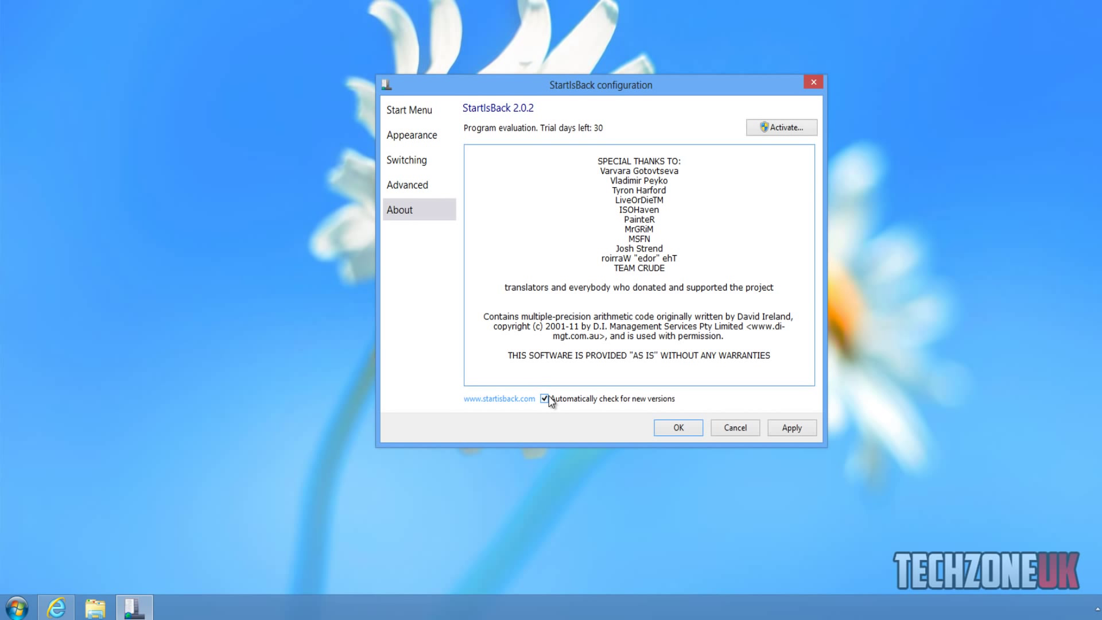
pyautogui.click(689, 431)
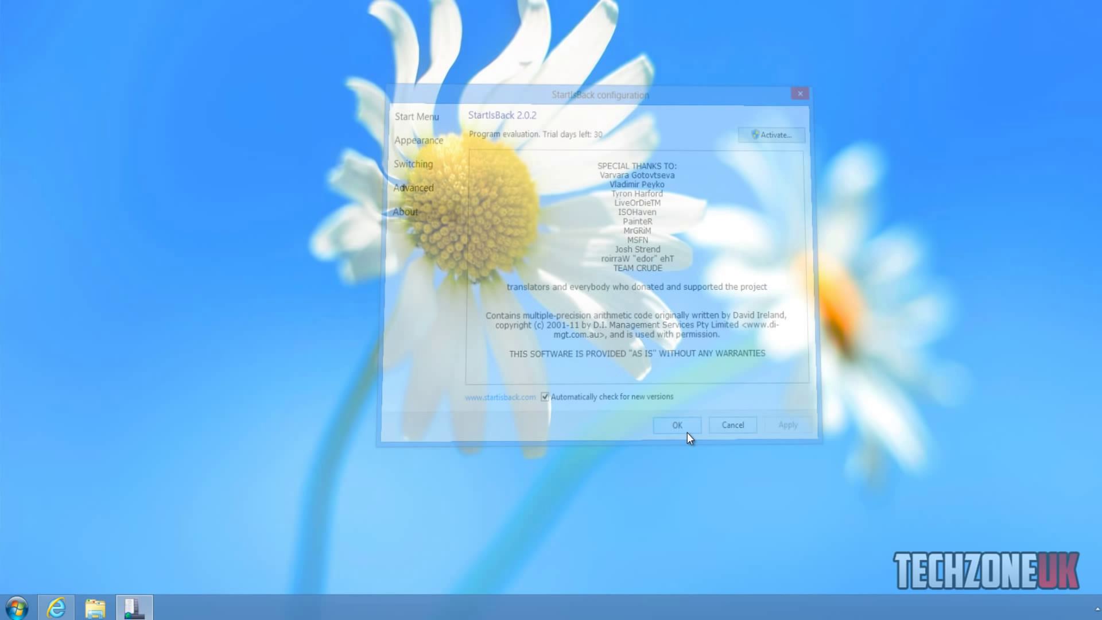
# Step: Browse the new Start menu and its program list, and close the Control Panel window
pyautogui.click(17, 606)
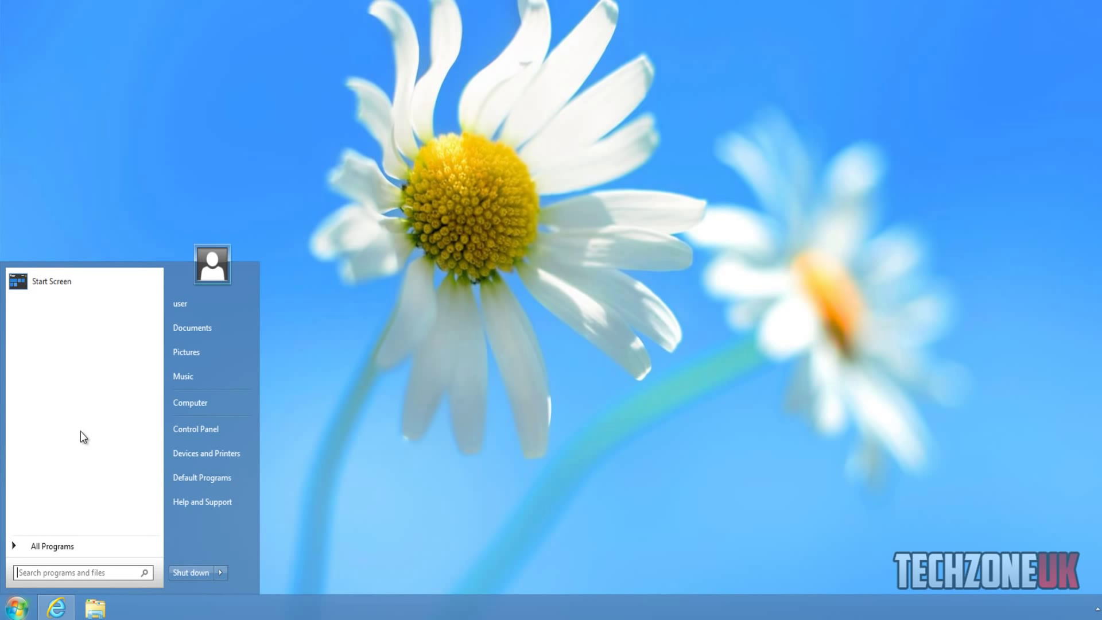
pyautogui.click(120, 542)
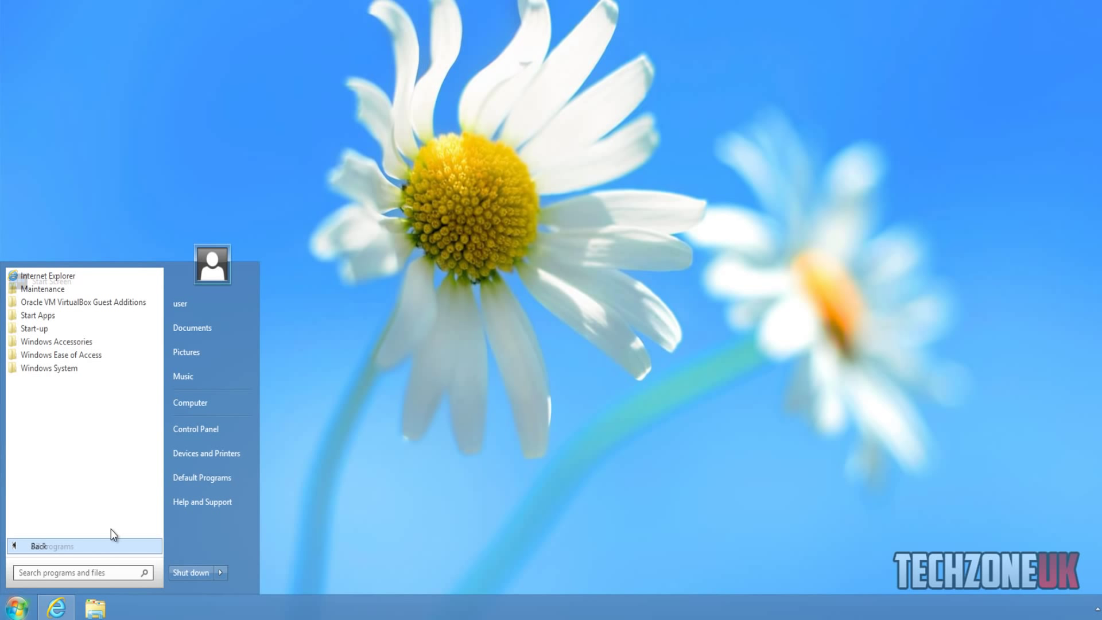
pyautogui.click(80, 550)
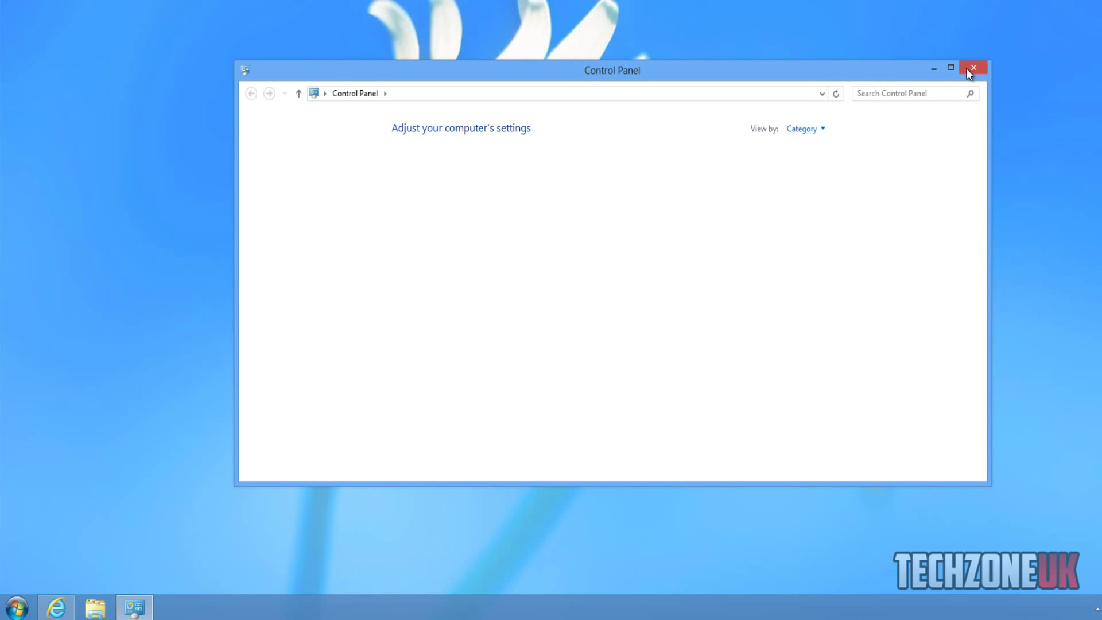
pyautogui.click(959, 70)
pyautogui.click(16, 607)
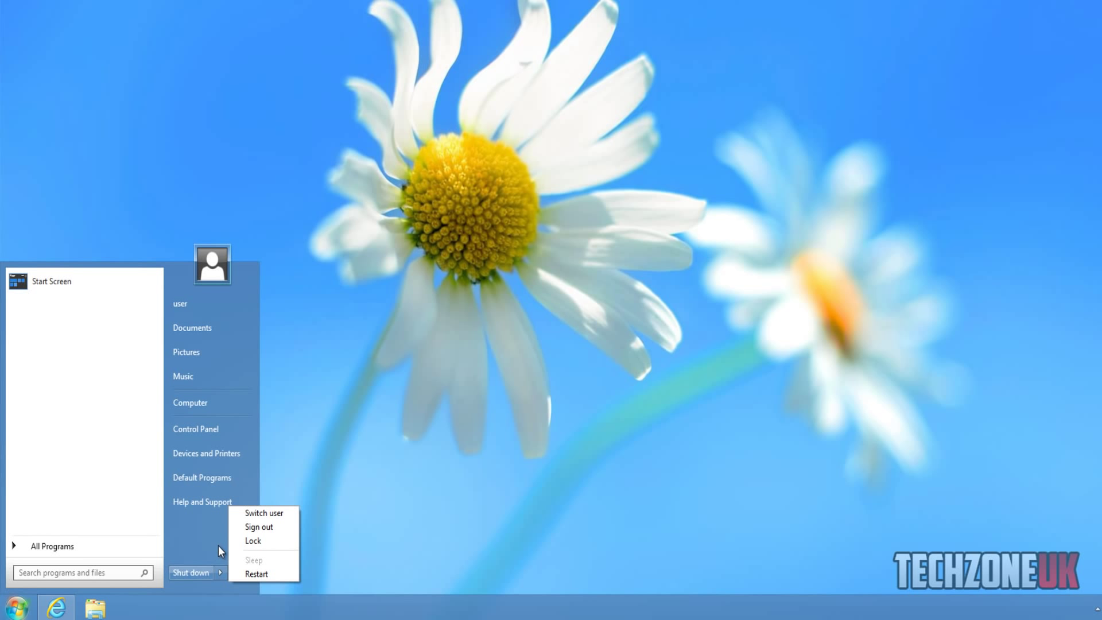
pyautogui.rightClick(126, 570)
pyautogui.click(110, 569)
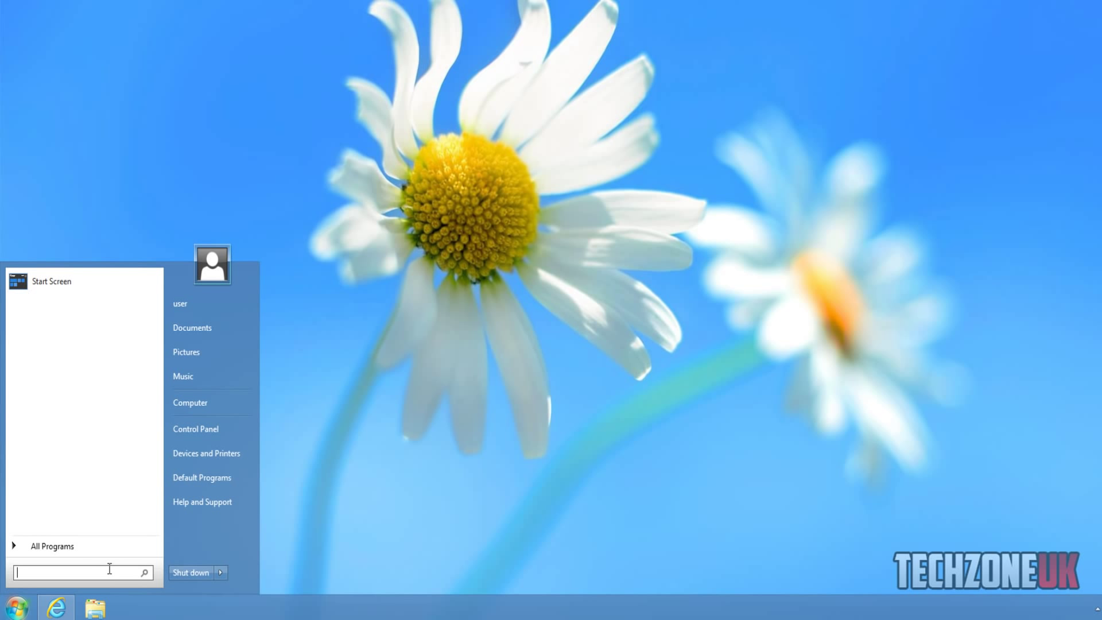
# Step: Reopen StartIsBack's configuration from All Programs and page through Appearance, Switching, Advanced and About
pyautogui.click(91, 550)
pyautogui.rightClick(89, 545)
pyautogui.click(111, 539)
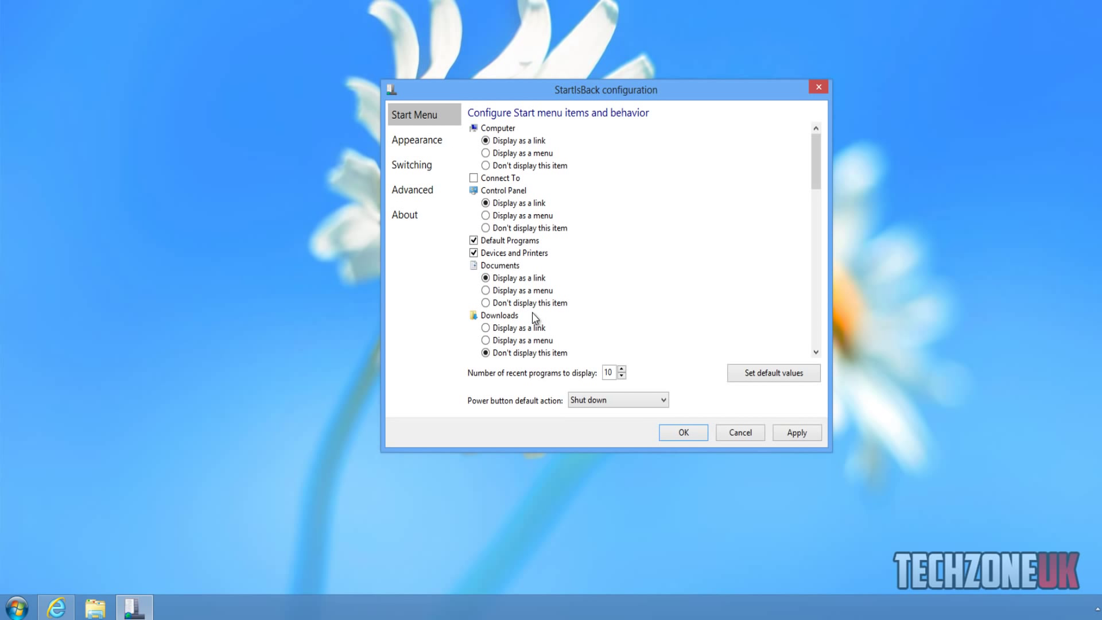
pyautogui.click(426, 139)
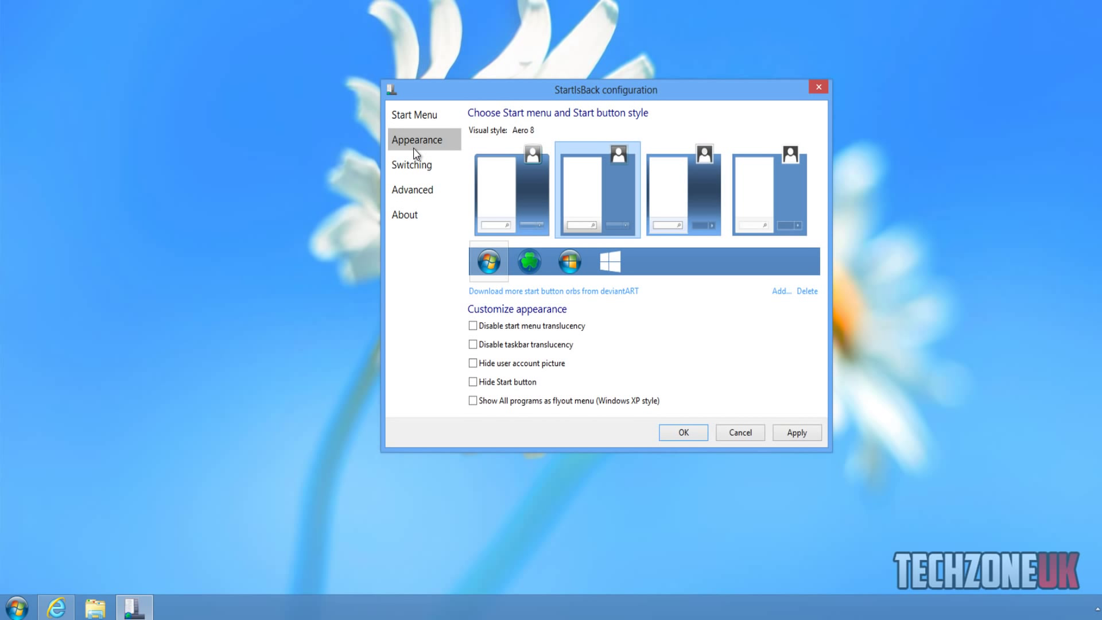
pyautogui.click(411, 163)
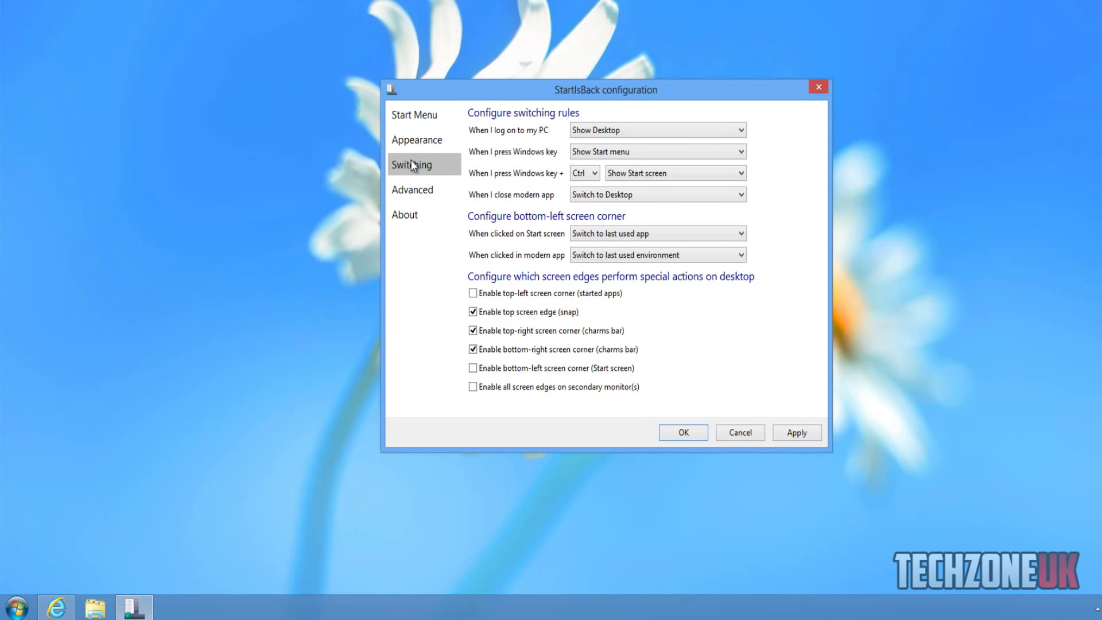
pyautogui.click(426, 193)
pyautogui.click(427, 214)
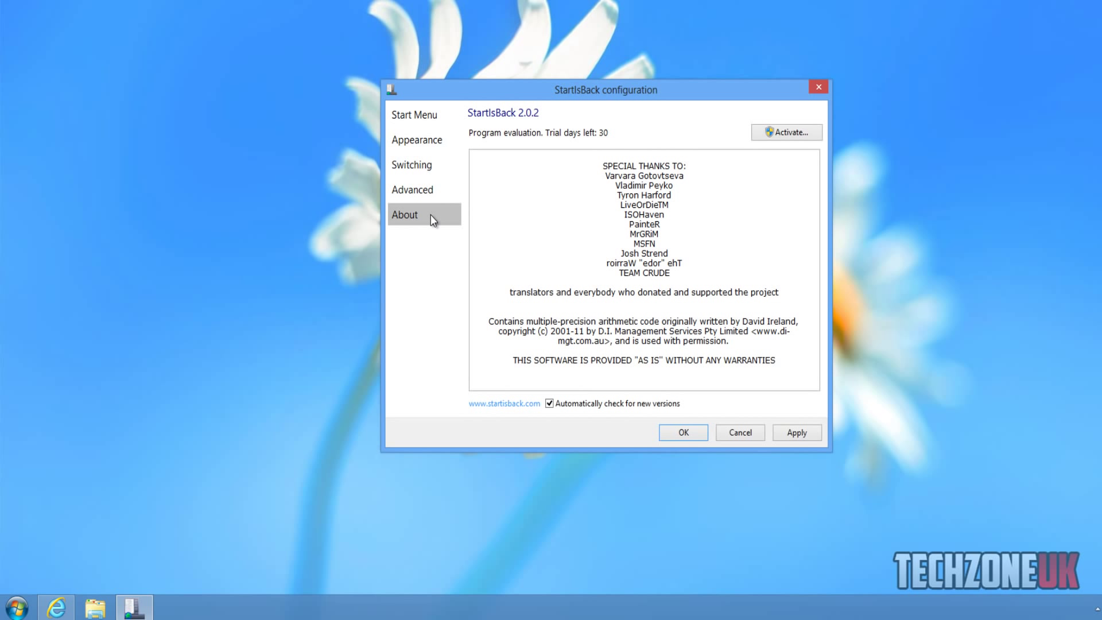
# Step: Close the StartIsBack configuration window, leaving the desktop with the Windows 7-style Start orb
pyautogui.click(816, 87)
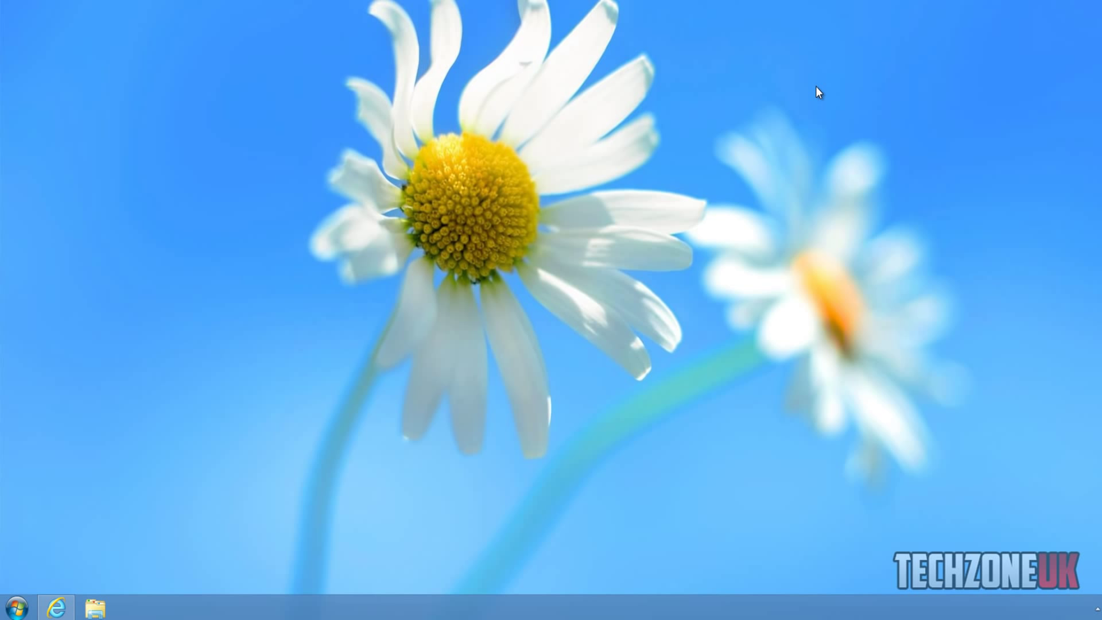